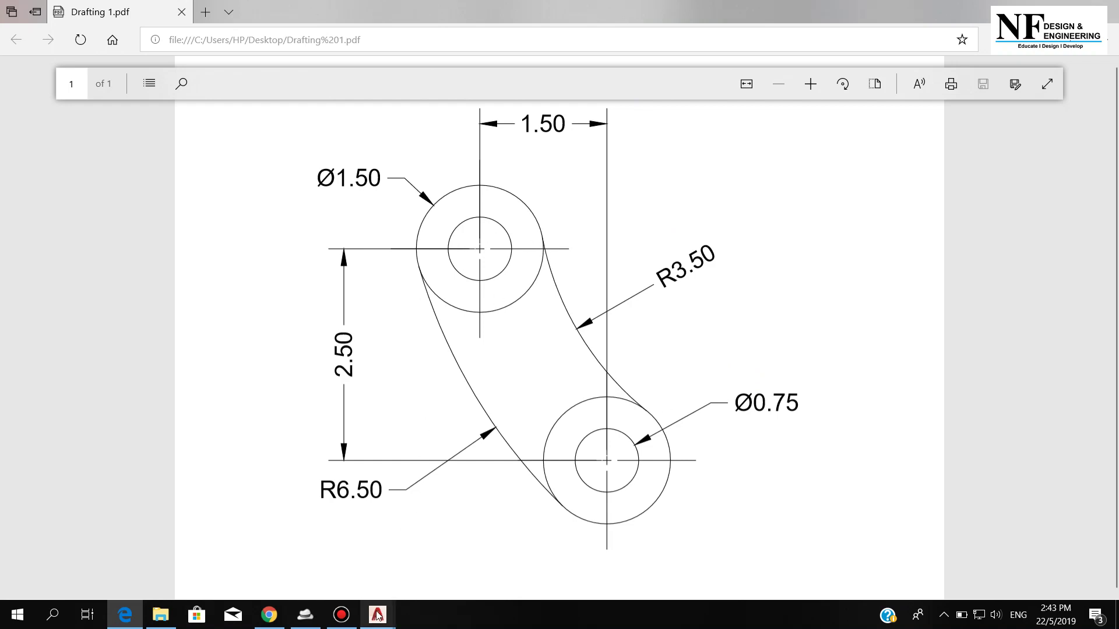
Draw the first circle by centre and diameter, 0.75 in diameter
{"action": "key", "text": "alt+Tab"}
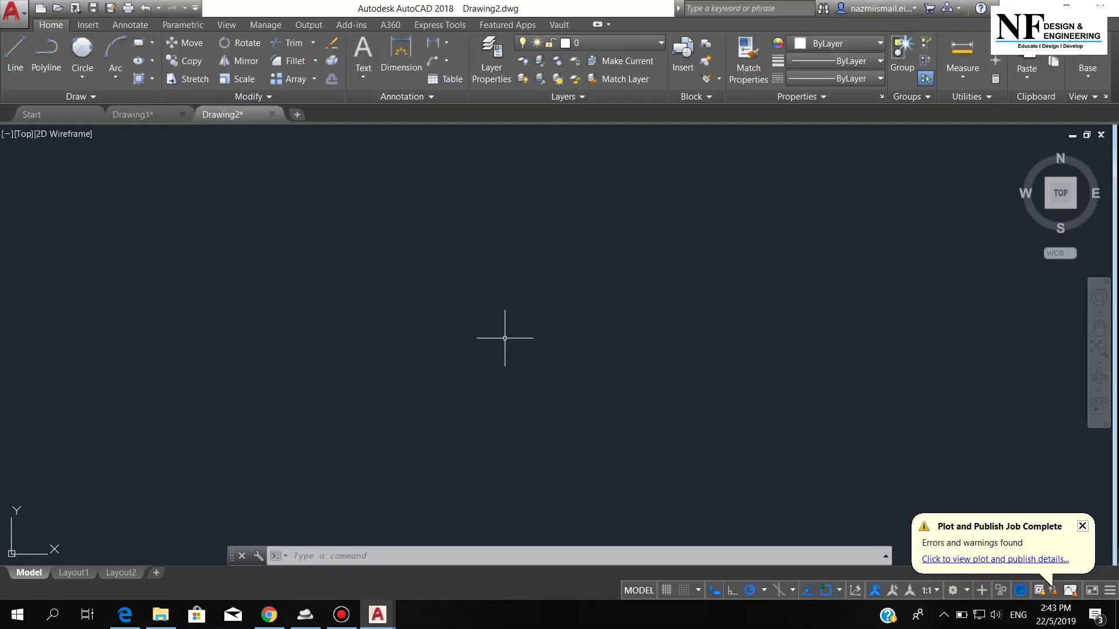
{"action": "left_click", "coordinate": [83, 71]}
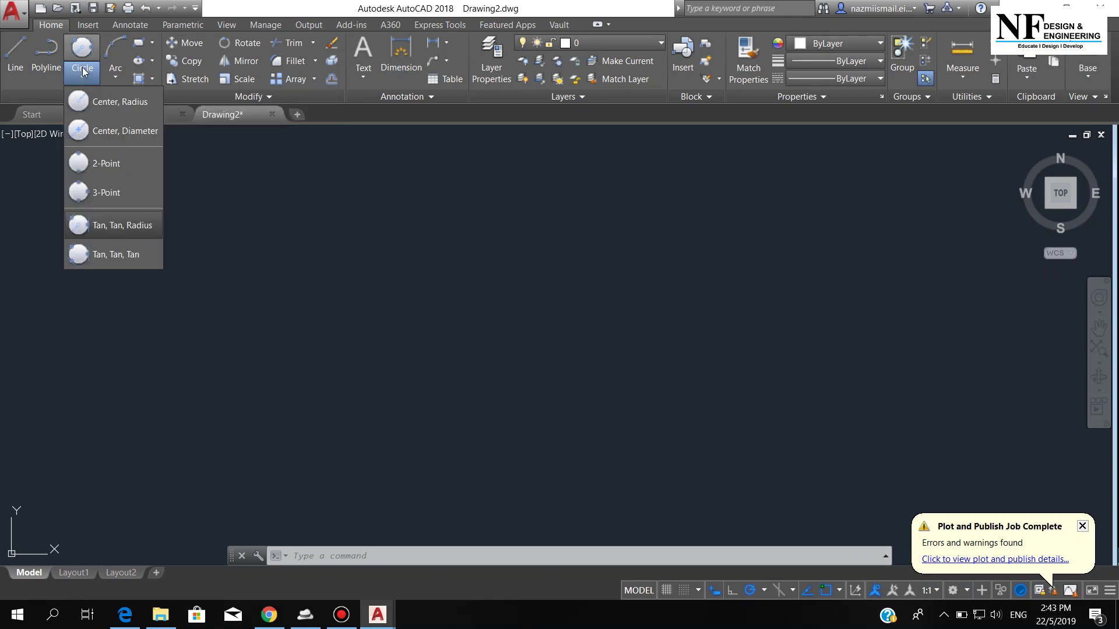
{"action": "left_click", "coordinate": [119, 133]}
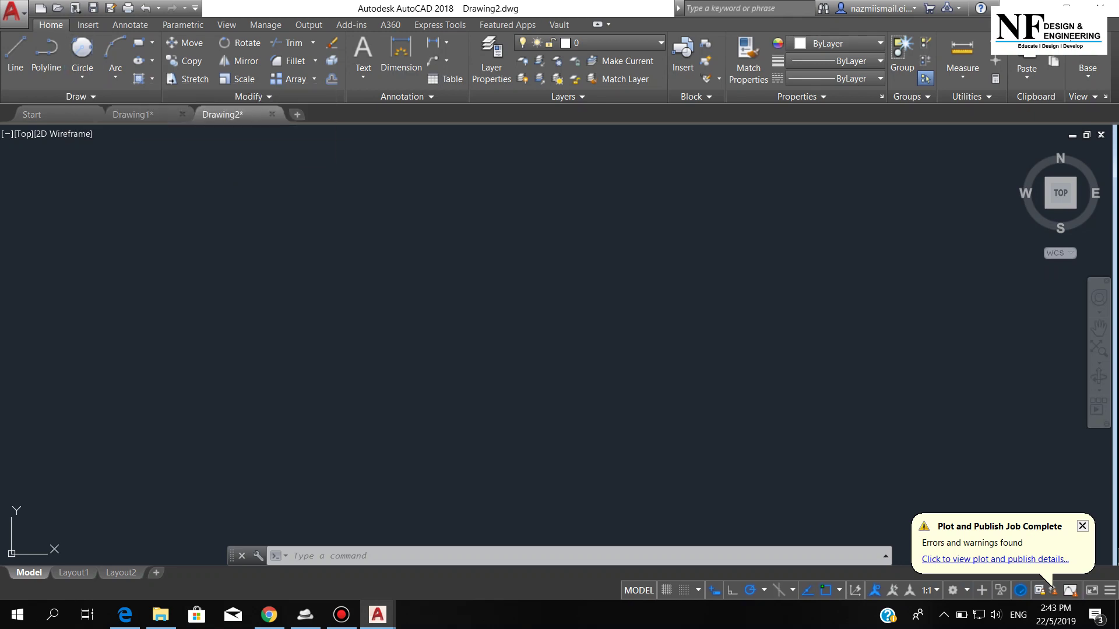
{"action": "left_click", "coordinate": [257, 246]}
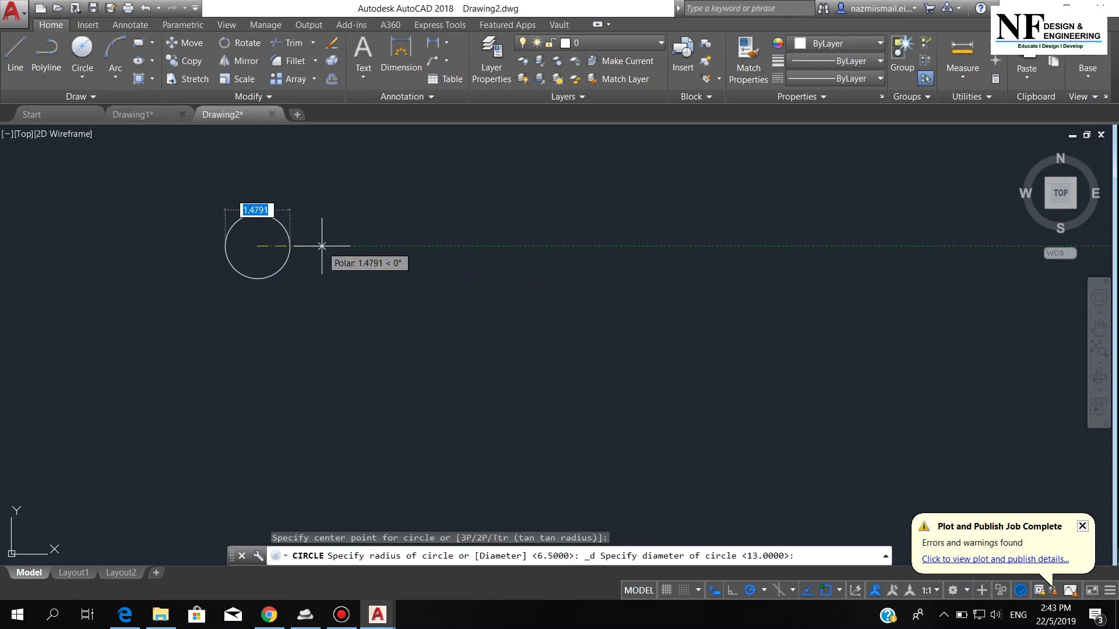
{"action": "type", "text": "0.75"}
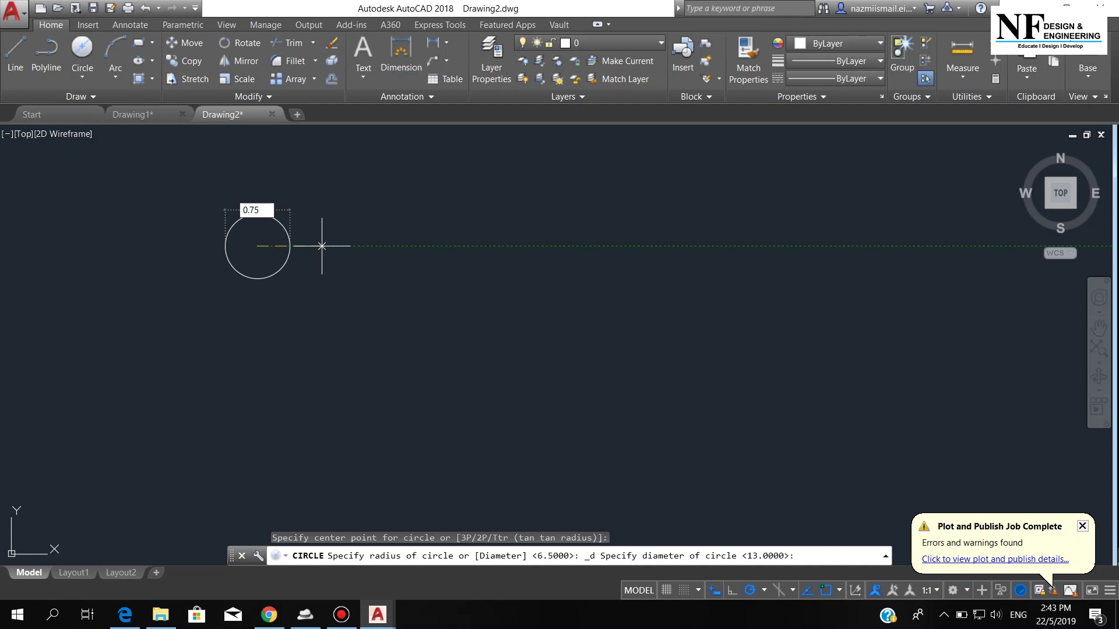
{"action": "key", "text": "Return"}
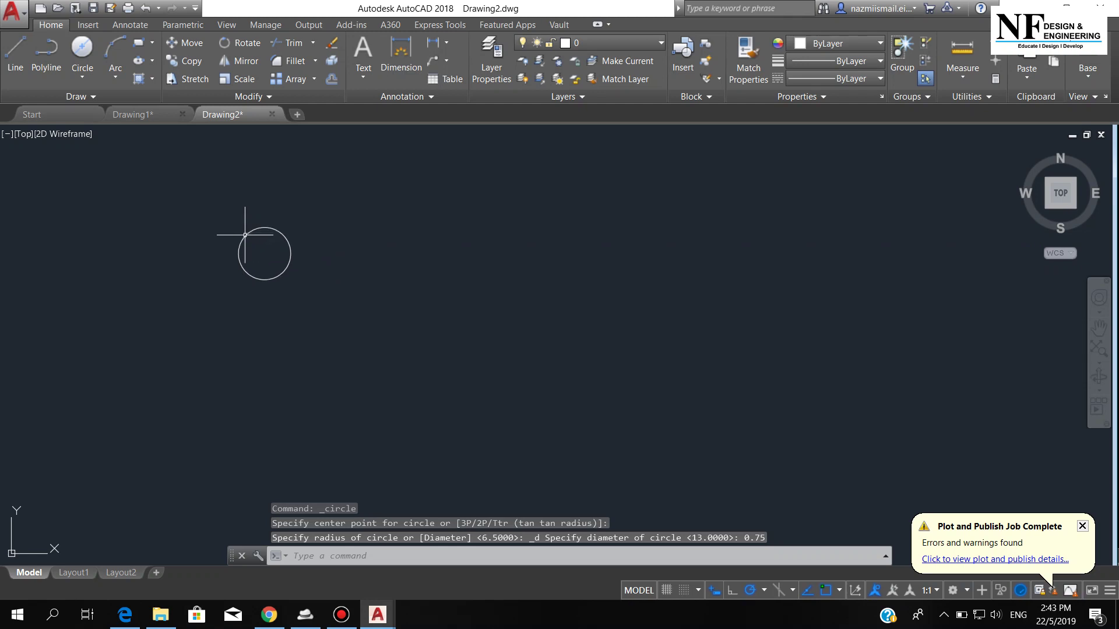
{"action": "scroll", "coordinate": [244, 235], "scroll_direction": "up", "scroll_amount": 2}
{"action": "middle_click_drag", "start_coordinate": [275, 257], "coordinate": [294, 289]}
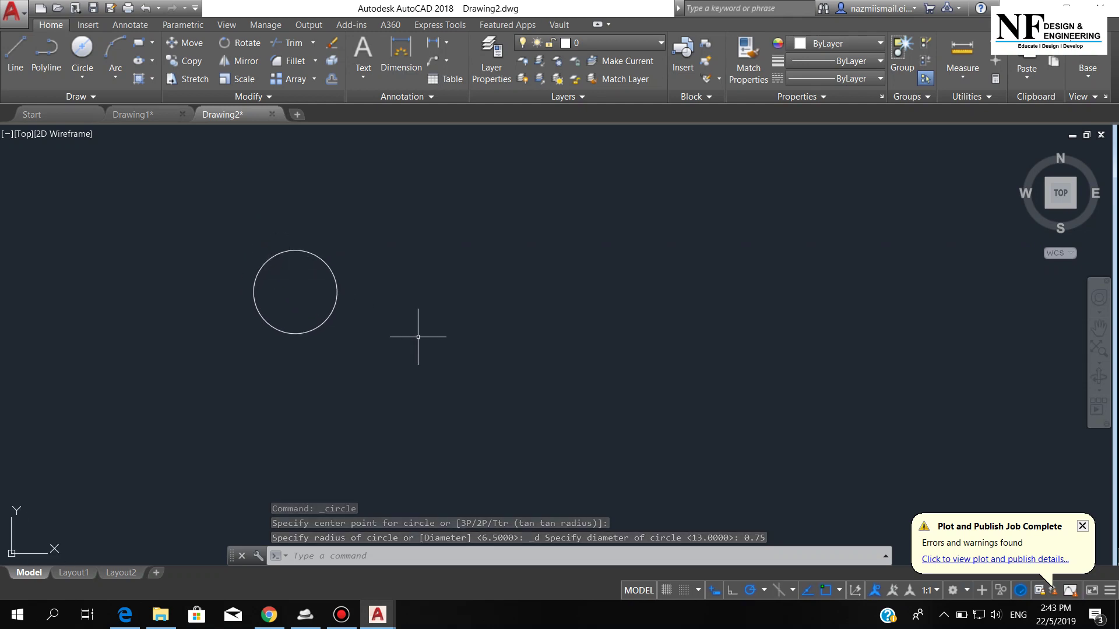
Draw a concentric 1.50-diameter circle on the same centre
{"action": "left_click", "coordinate": [79, 77]}
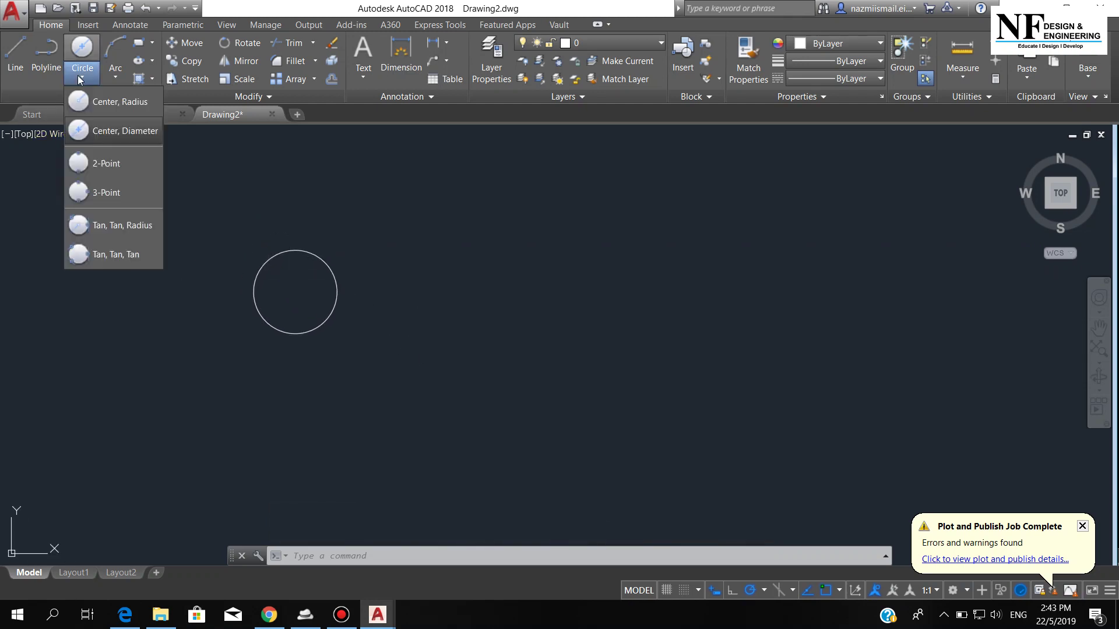
{"action": "left_click", "coordinate": [107, 131]}
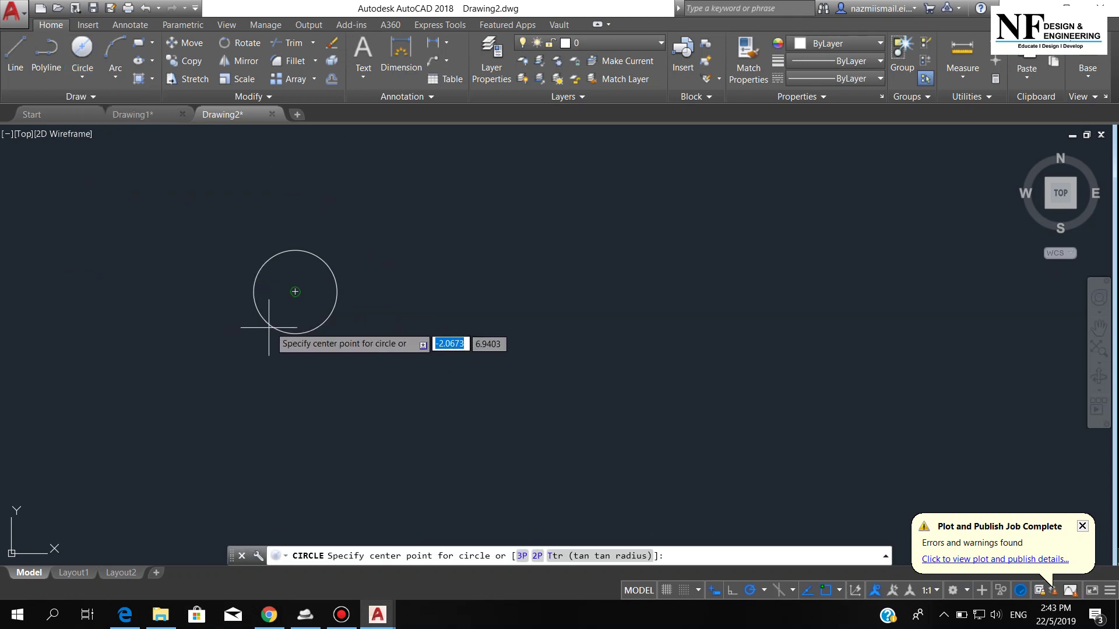
{"action": "left_click", "coordinate": [295, 292]}
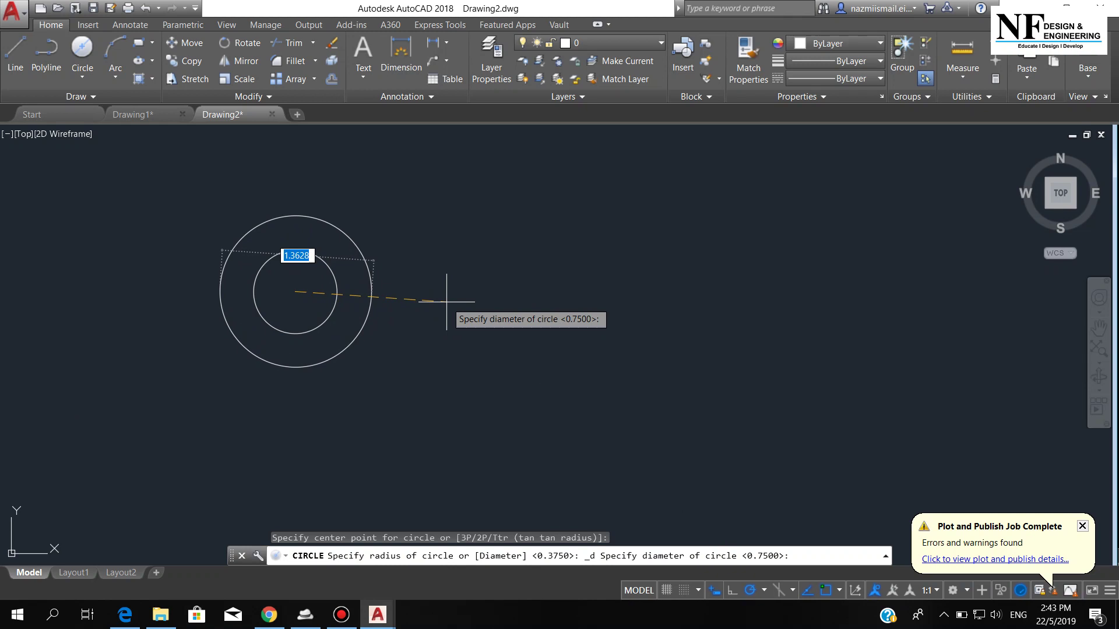
{"action": "type", "text": "1.50"}
{"action": "key", "text": "Return"}
{"action": "scroll", "coordinate": [462, 277], "scroll_direction": "down", "scroll_amount": 1}
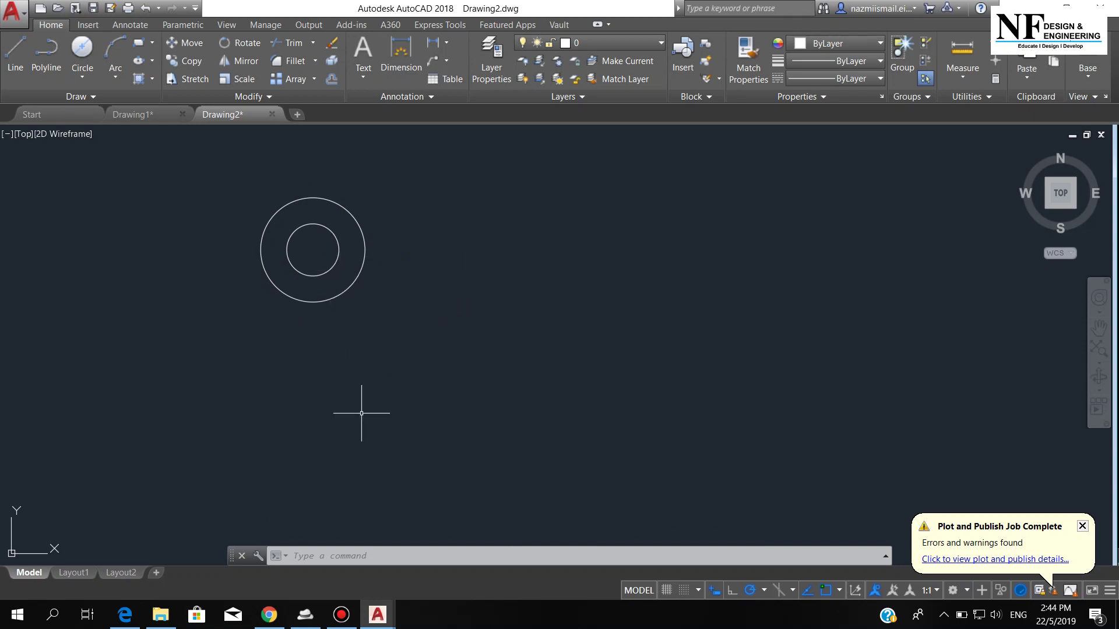
Copy both circles from their centre to an offset of @1.5,-2.50
{"action": "type", "text": "ct o"}
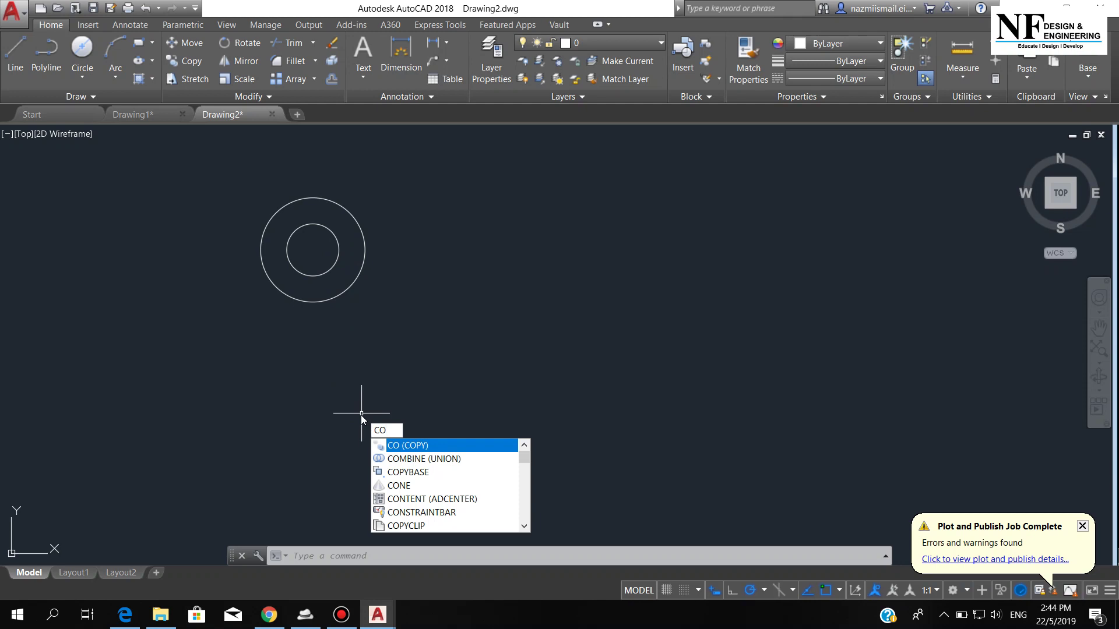
{"action": "key", "text": "Return"}
{"action": "left_click", "coordinate": [222, 184]}
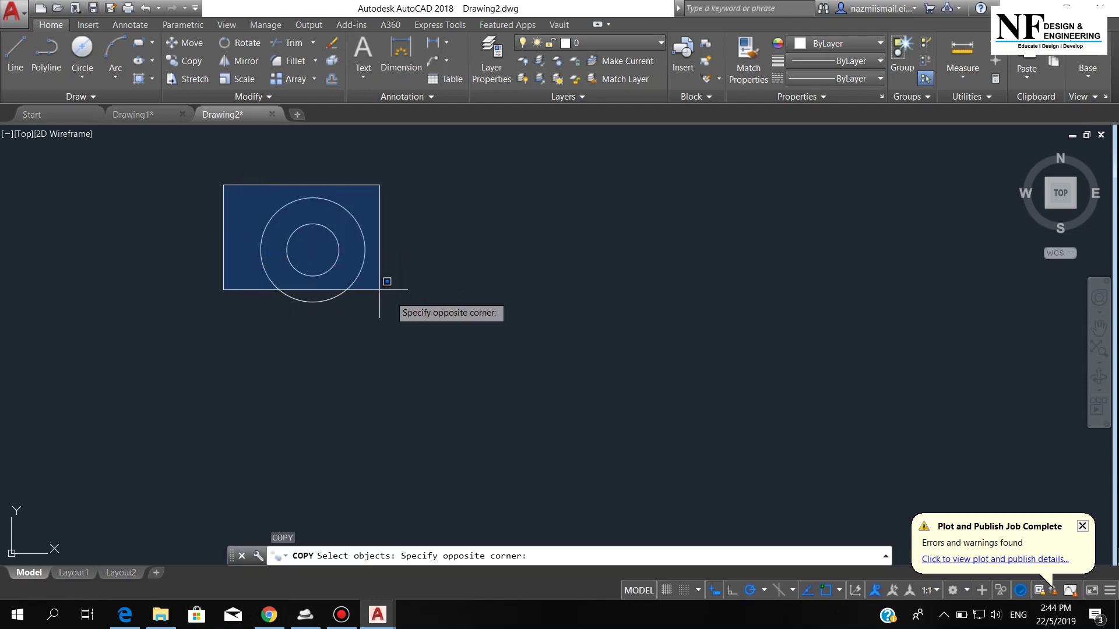
{"action": "left_click", "coordinate": [430, 317]}
{"action": "key", "text": "Return"}
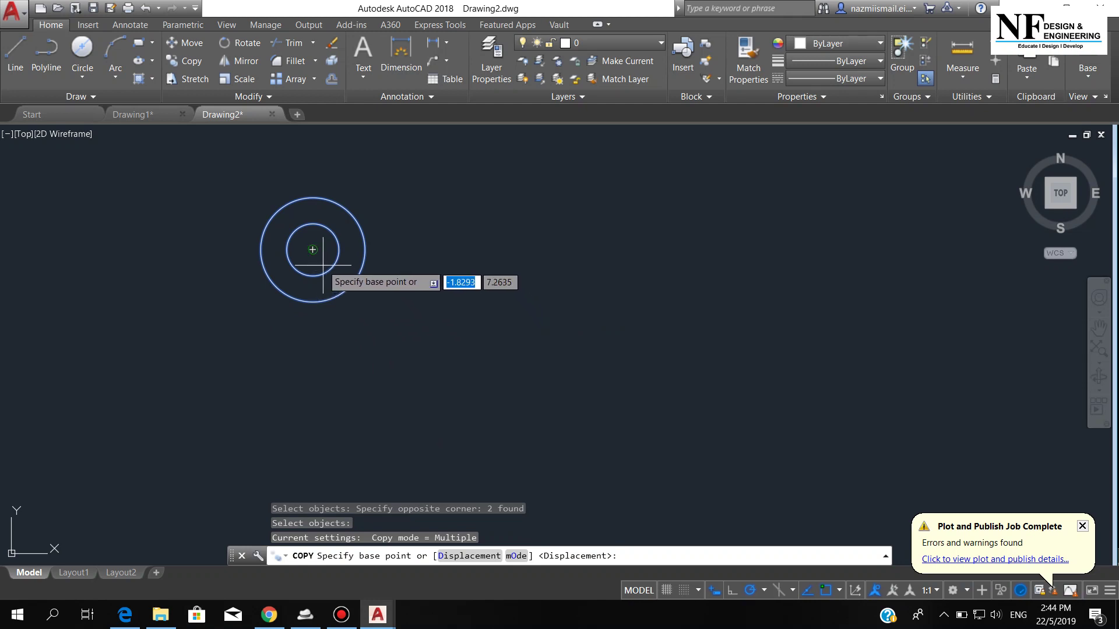
{"action": "left_click", "coordinate": [313, 250]}
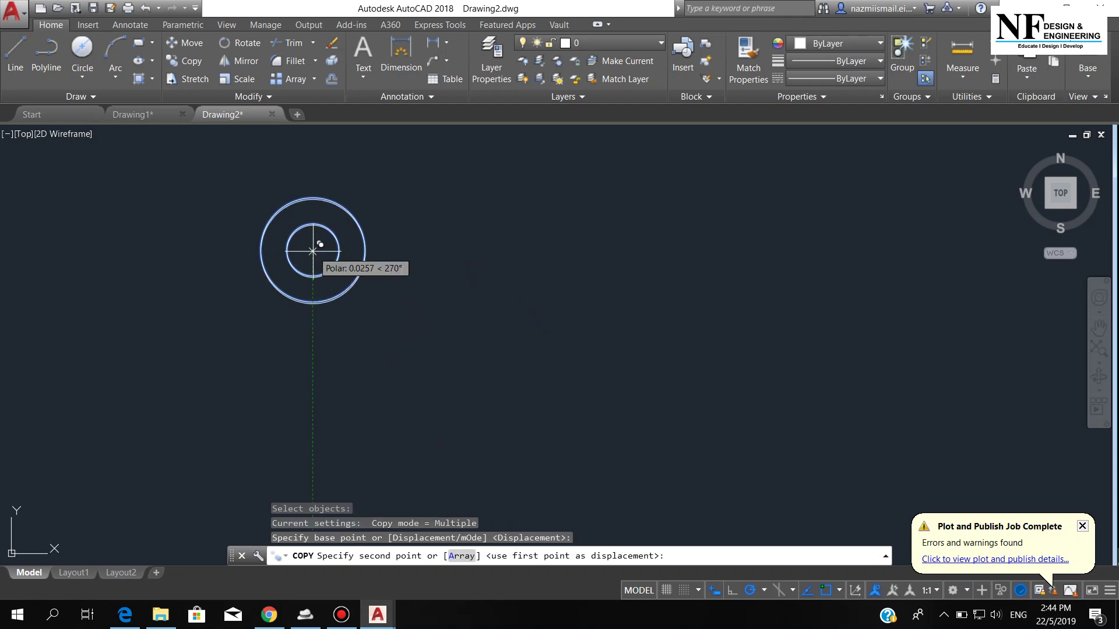
{"action": "type", "text": "1.5"}
{"action": "key", "text": "Tab"}
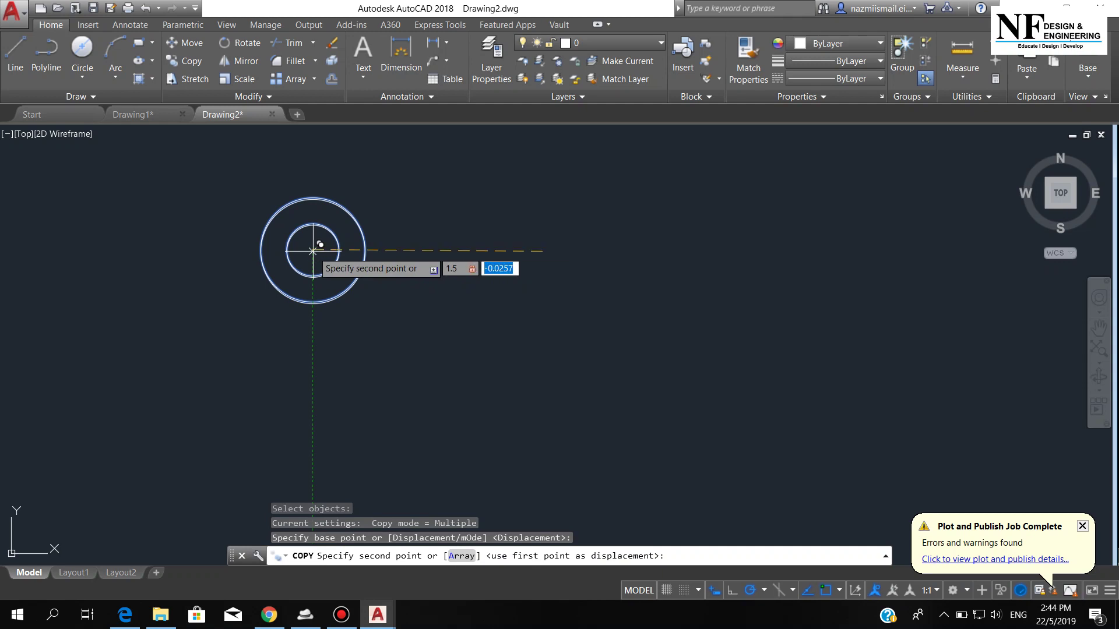
{"action": "type", "text": "2.50"}
{"action": "key", "text": "Return"}
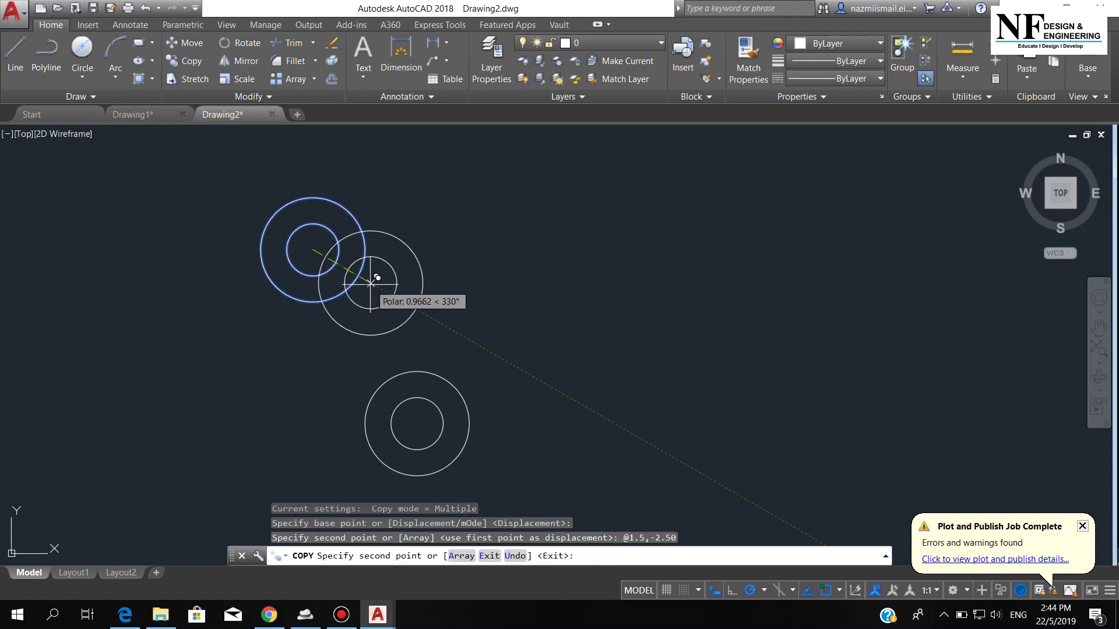
{"action": "key", "text": "Escape"}
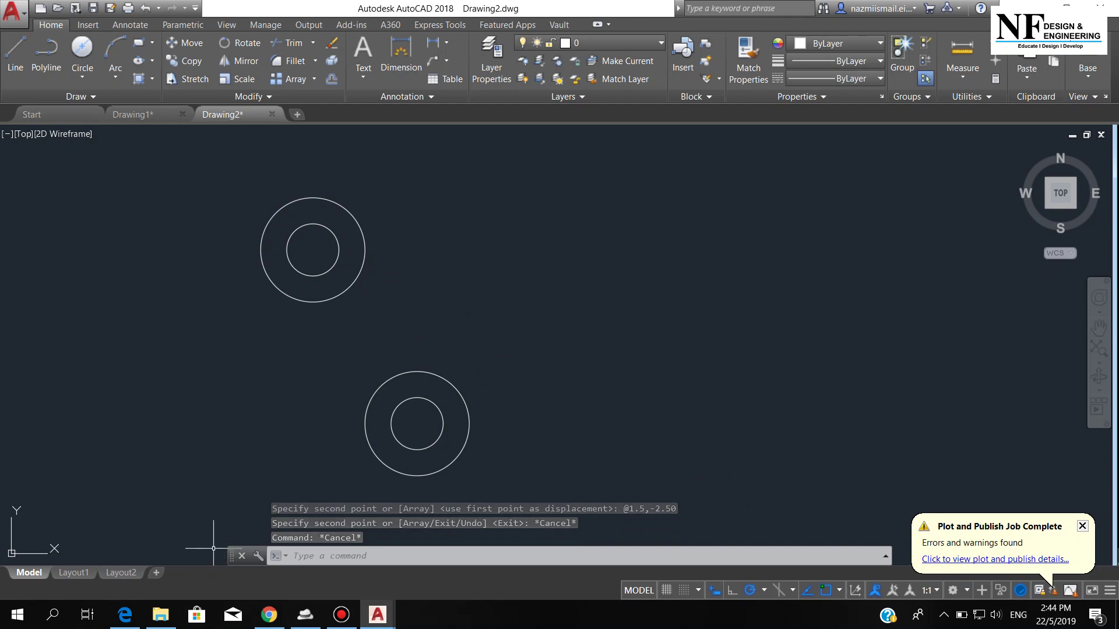
Fillet the upper and lower outer circles with a 3.50-radius arc
{"action": "type", "text": "f"}
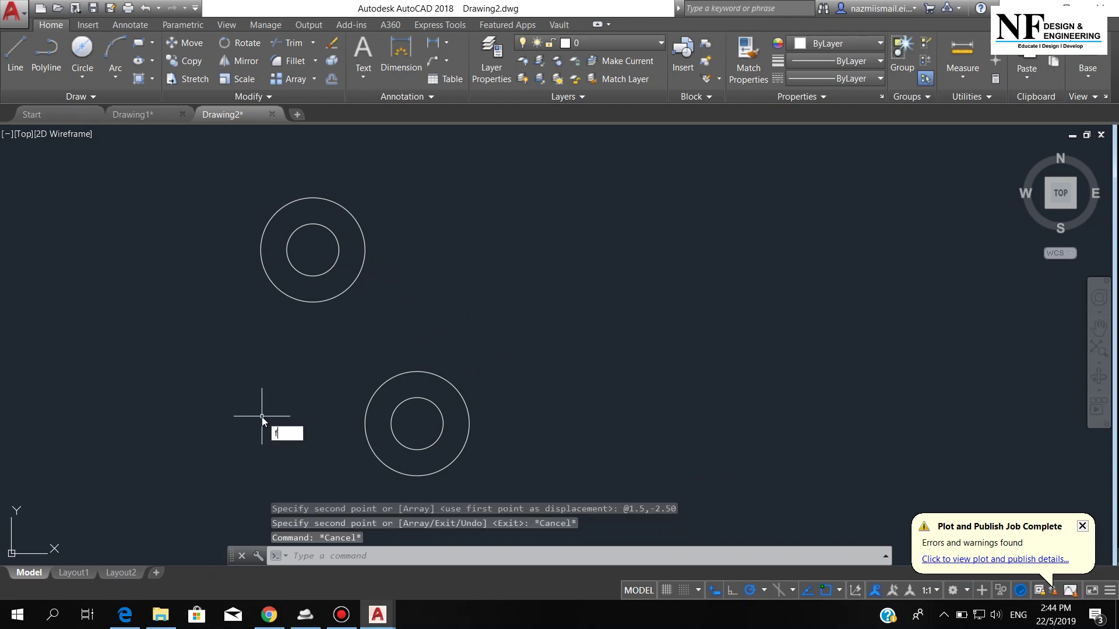
{"action": "key", "text": "Return"}
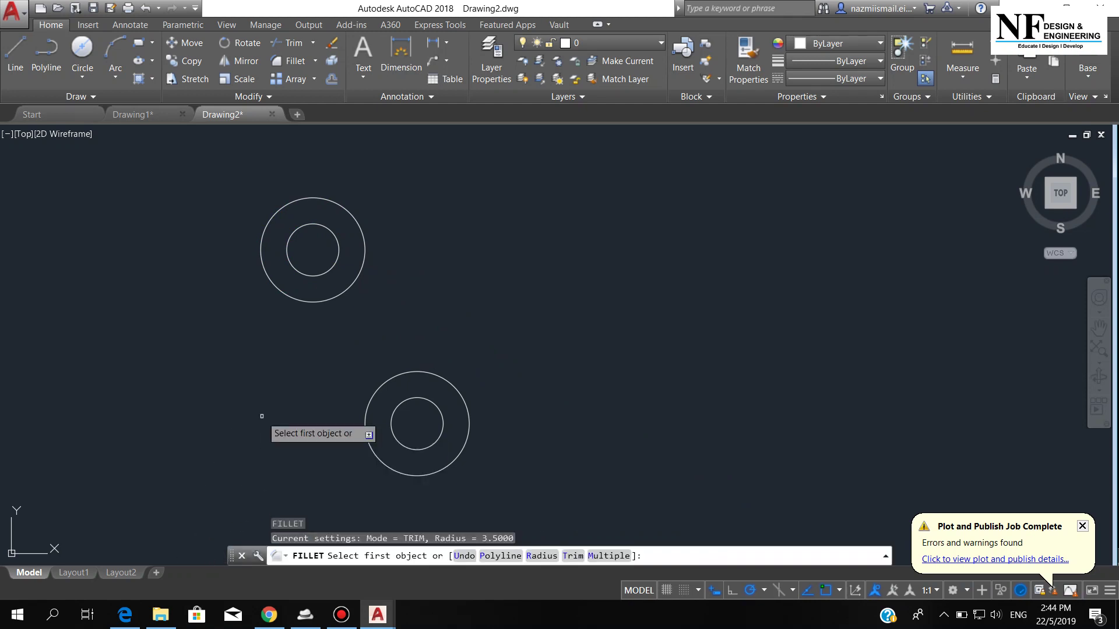
{"action": "left_click", "coordinate": [542, 556]}
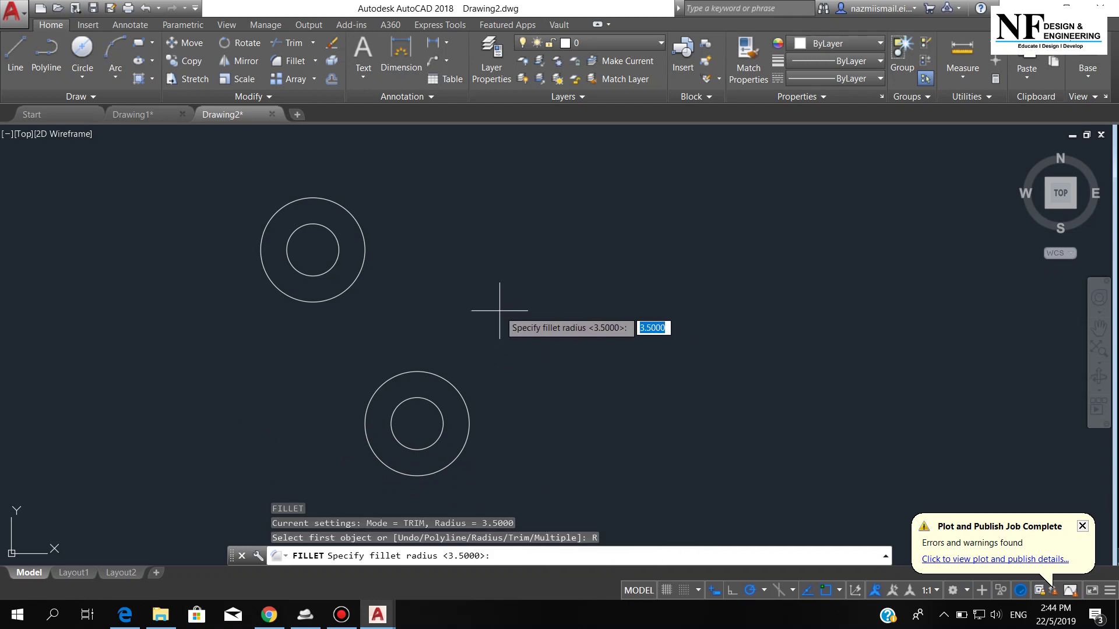
{"action": "type", "text": "3.5"}
{"action": "key", "text": "Return"}
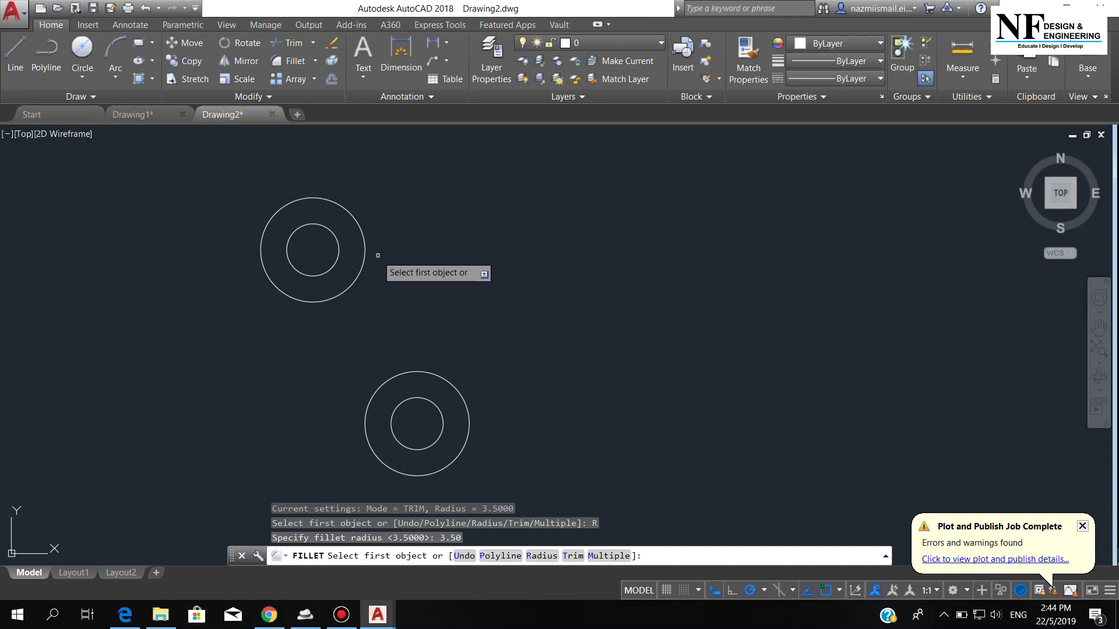
{"action": "left_click", "coordinate": [366, 256]}
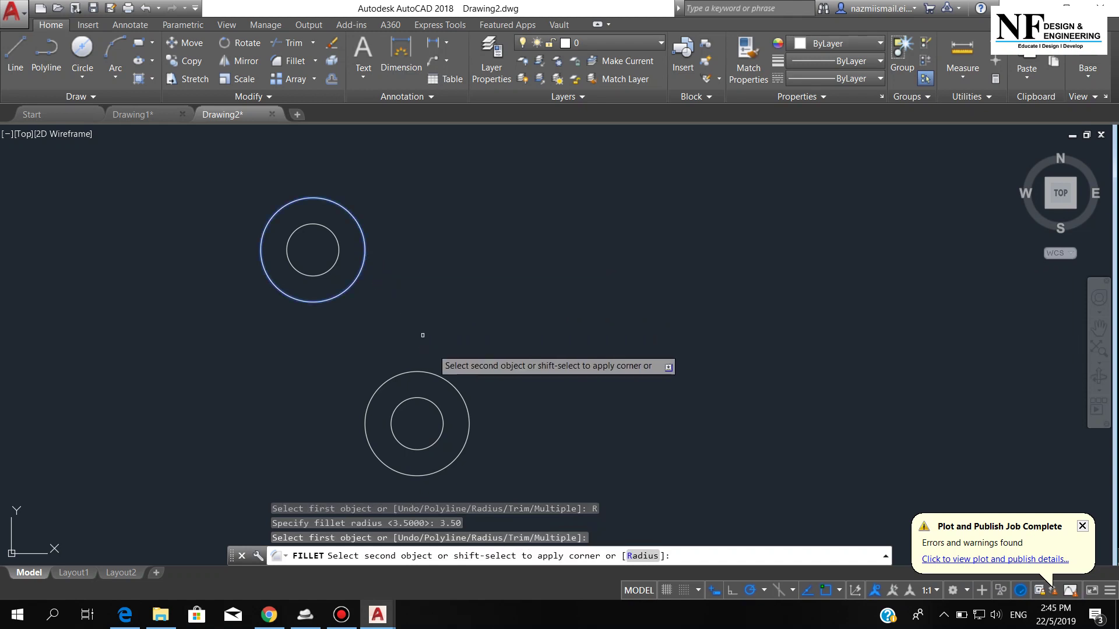
{"action": "left_click", "coordinate": [450, 384]}
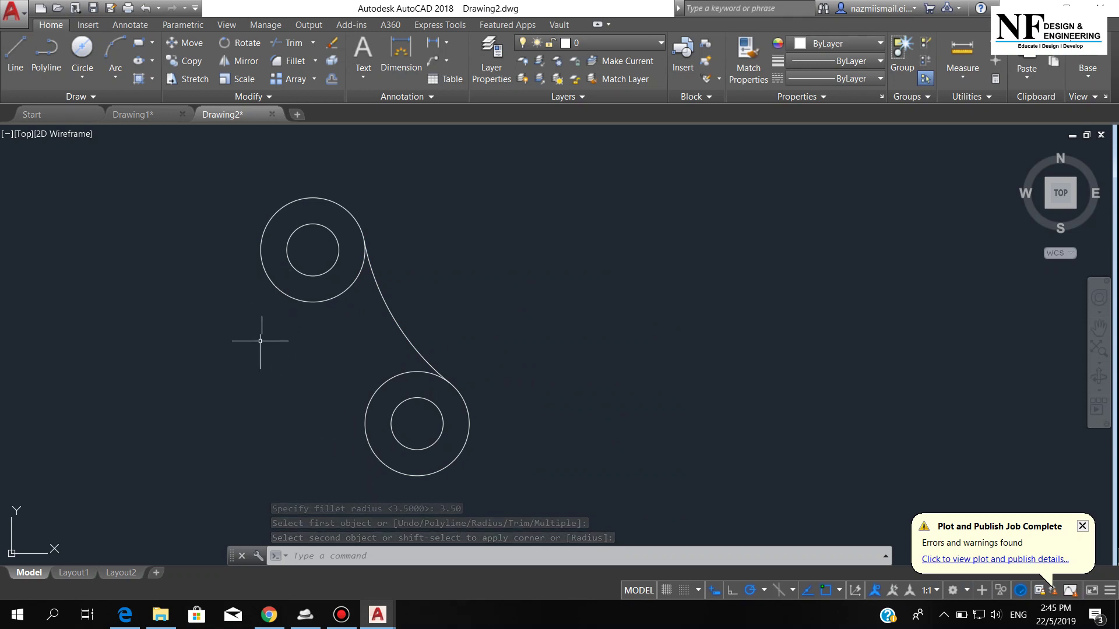
Draw a 6.50-radius circle tangent to both outer circles
{"action": "left_click", "coordinate": [82, 79]}
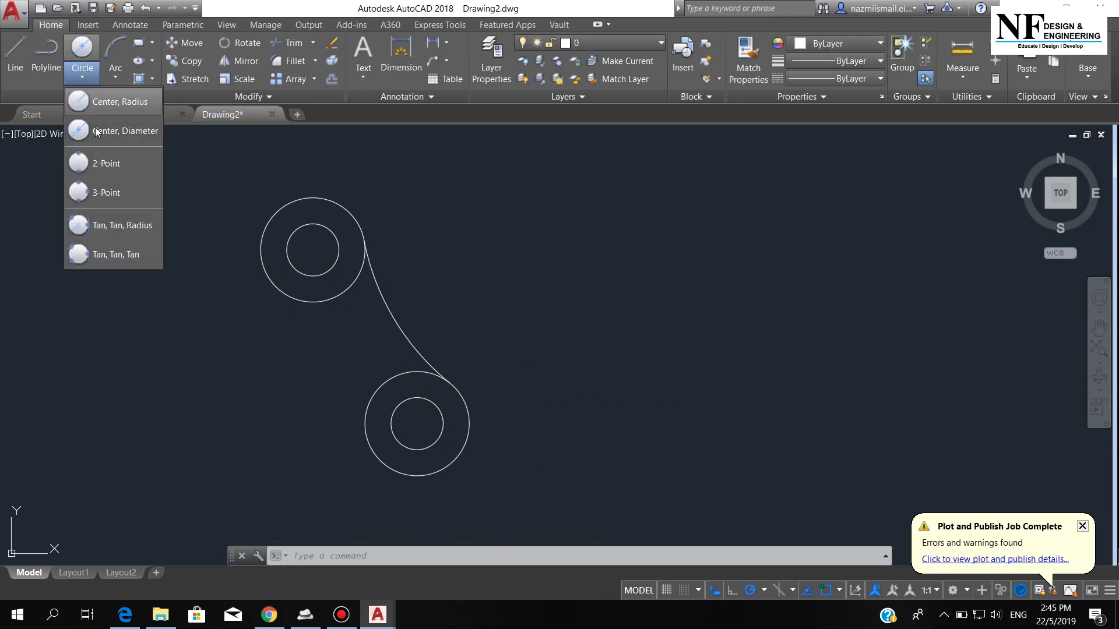
{"action": "left_click", "coordinate": [117, 226]}
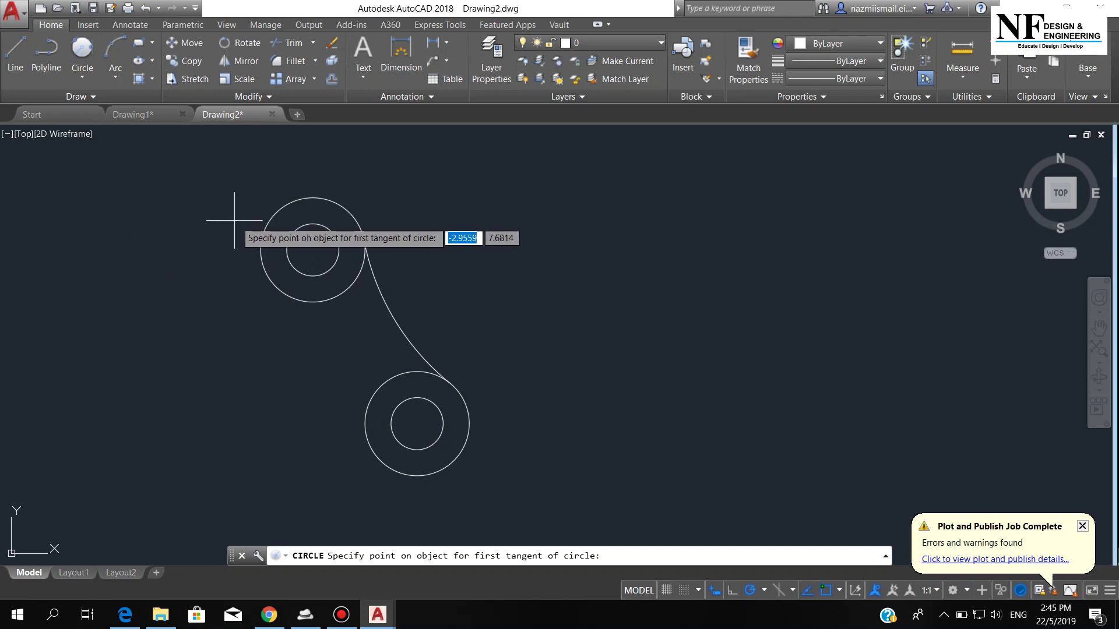
{"action": "left_click", "coordinate": [262, 229]}
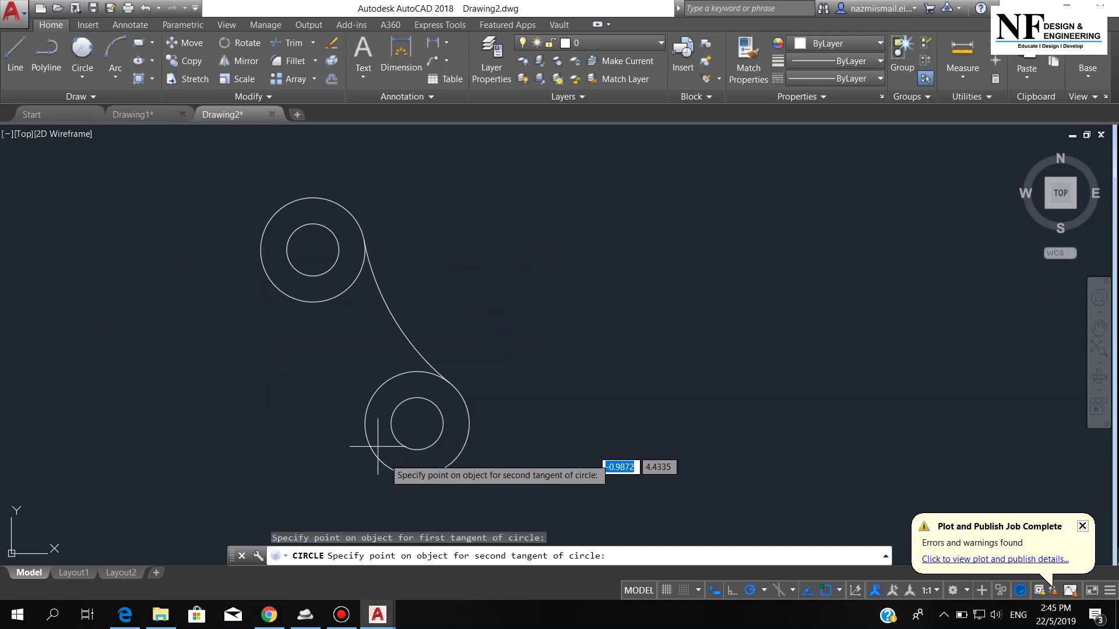
{"action": "left_click", "coordinate": [415, 475]}
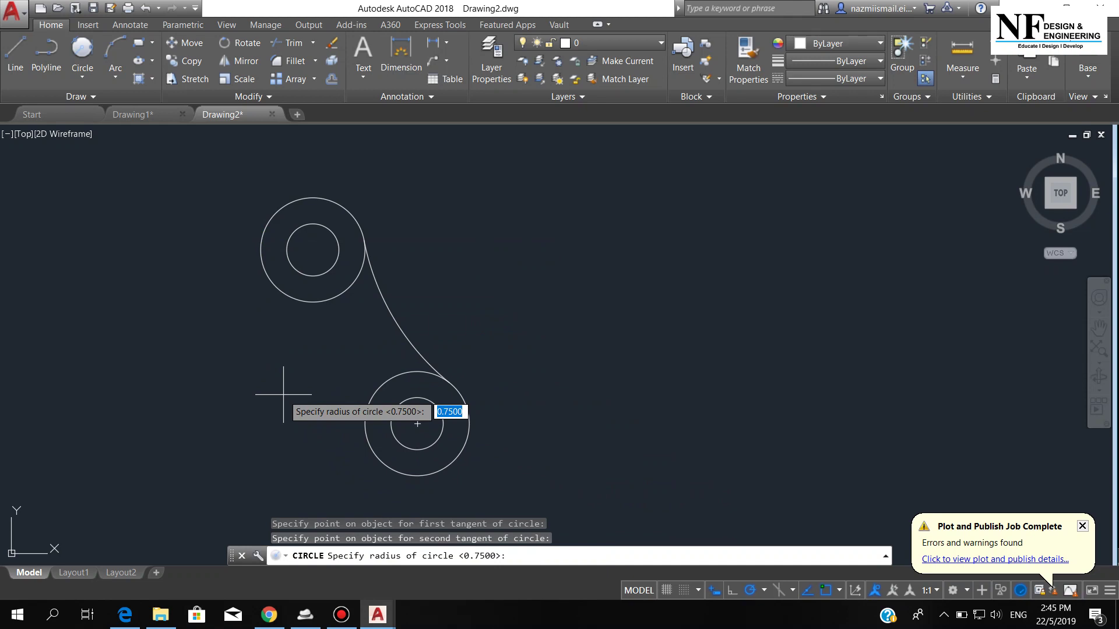
{"action": "type", "text": "6"}
{"action": "key", "text": "Return"}
{"action": "scroll", "coordinate": [368, 425], "scroll_direction": "down", "scroll_amount": 2}
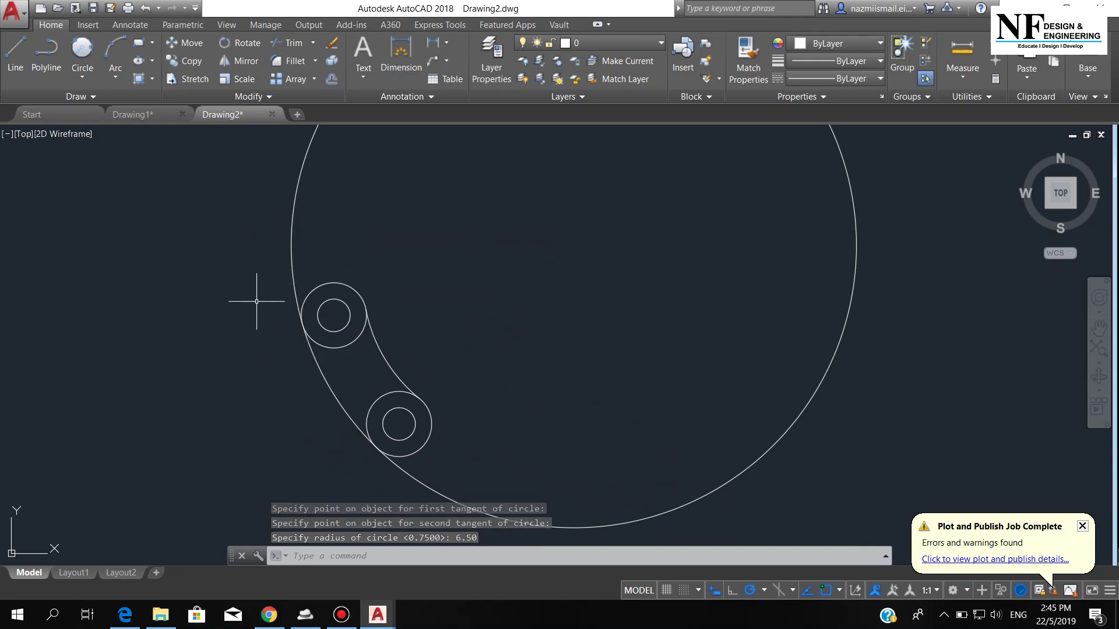
Trim the large circle down to an arc and recentre the link in view
{"action": "type", "text": "TR"}
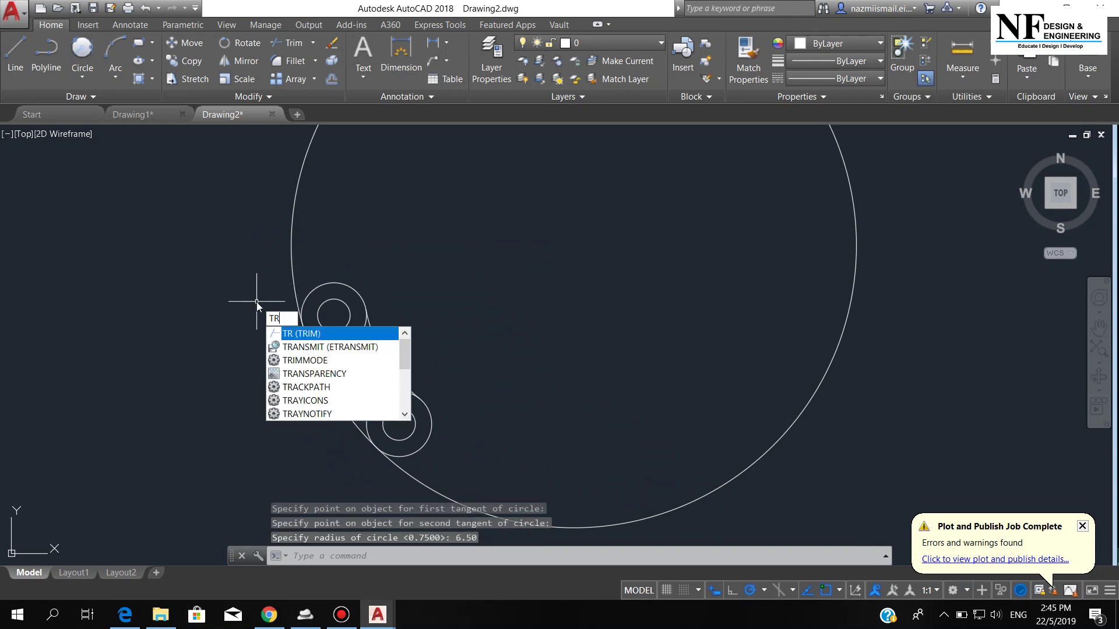
{"action": "key", "text": "Return"}
{"action": "key", "text": "Return"}
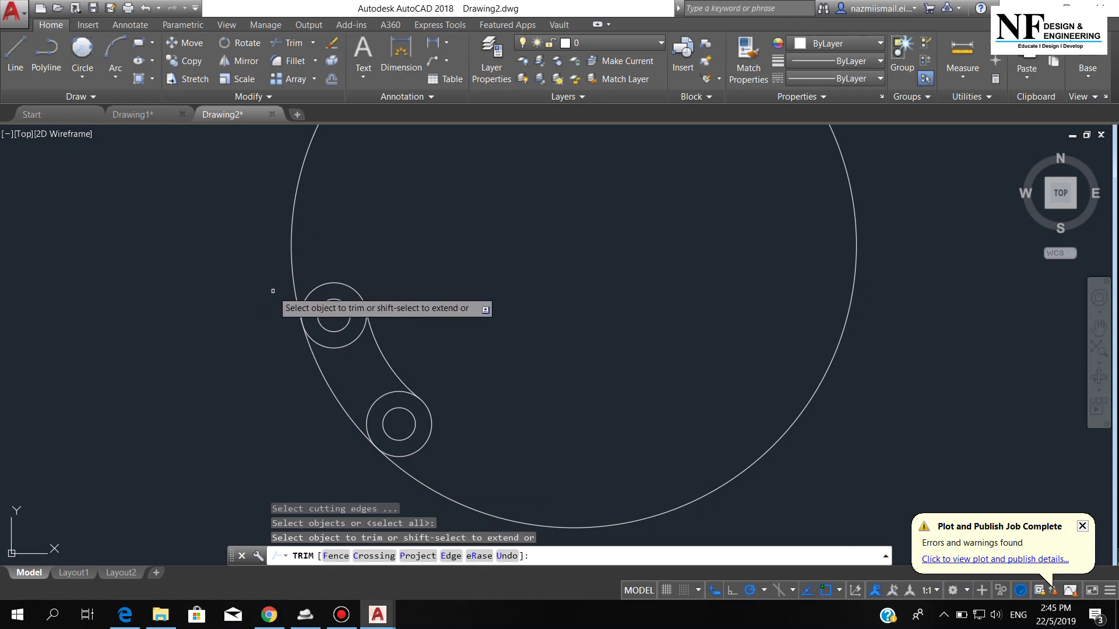
{"action": "left_click", "coordinate": [293, 284]}
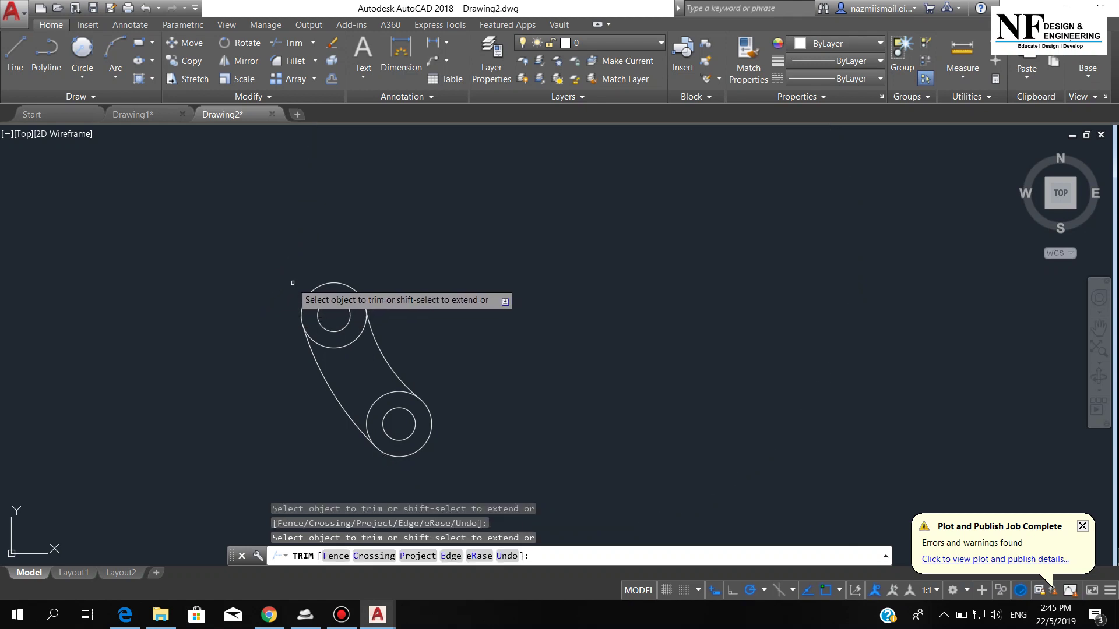
{"action": "key", "text": "Return"}
{"action": "scroll", "coordinate": [325, 375], "scroll_direction": "up", "scroll_amount": 1}
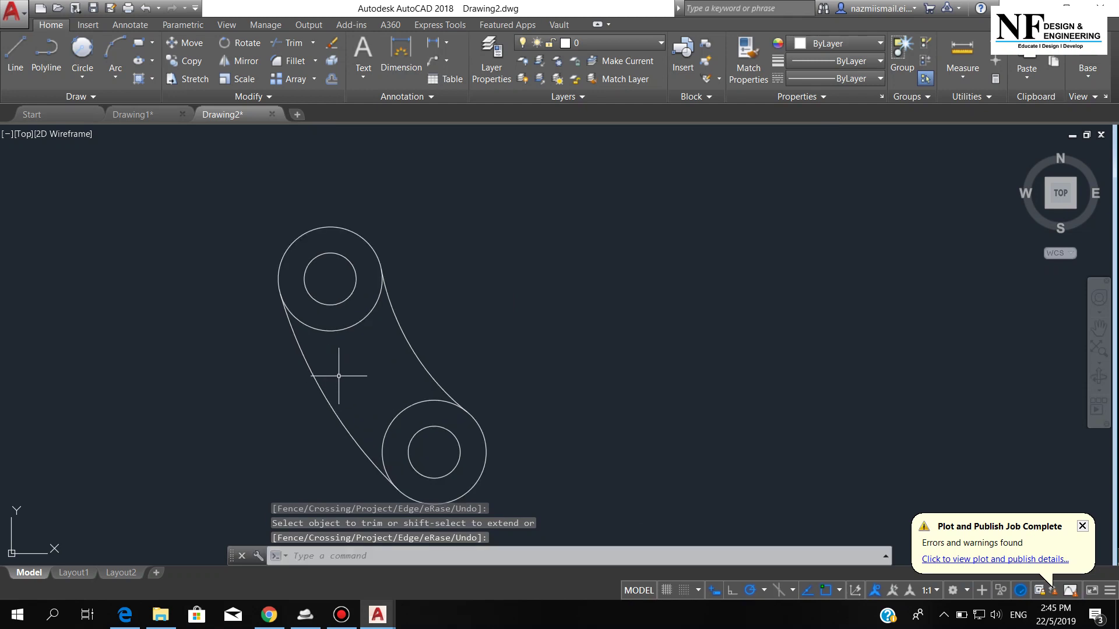
{"action": "scroll", "coordinate": [338, 375], "scroll_direction": "up", "scroll_amount": 1}
{"action": "mouse_move", "coordinate": [440, 330]}
{"action": "middle_mouse_down"}
{"action": "mouse_move", "coordinate": [471, 344]}
{"action": "mouse_move", "coordinate": [465, 352]}
{"action": "middle_mouse_up"}
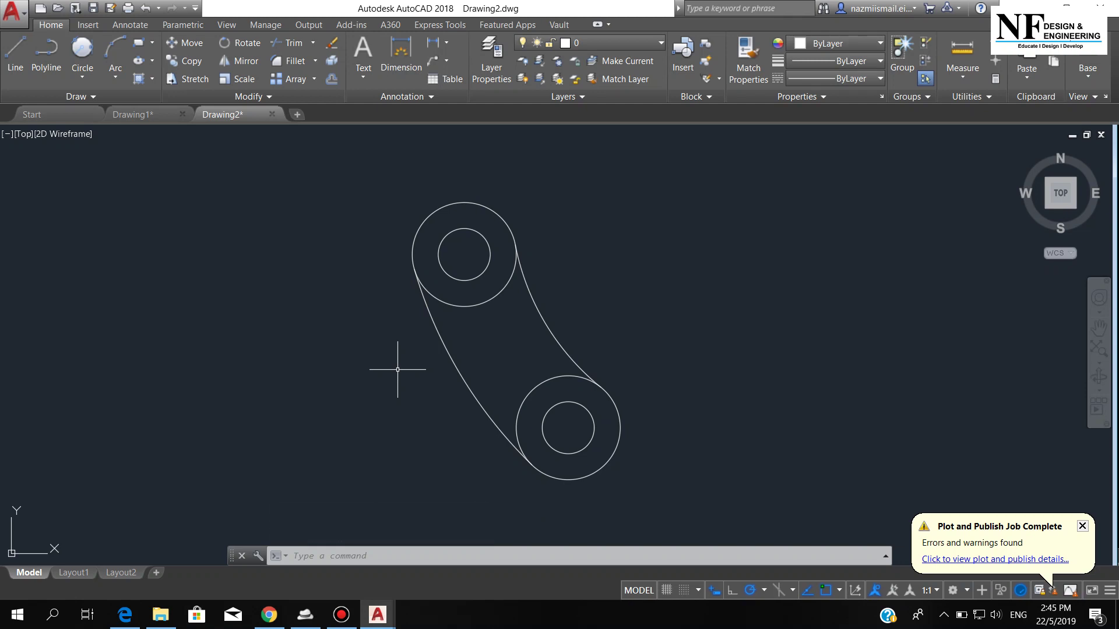
Give Drafting 1 0.00 precision and a period decimal separator, and set it current
{"action": "type", "text": "di"}
{"action": "key", "text": "Return"}
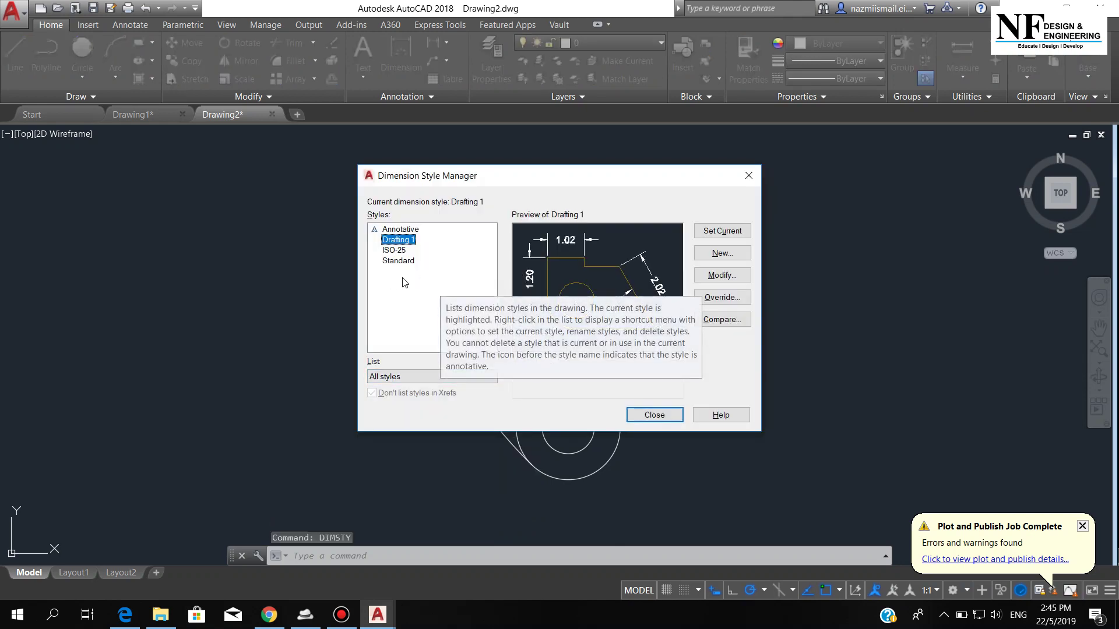
{"action": "left_click", "coordinate": [732, 280]}
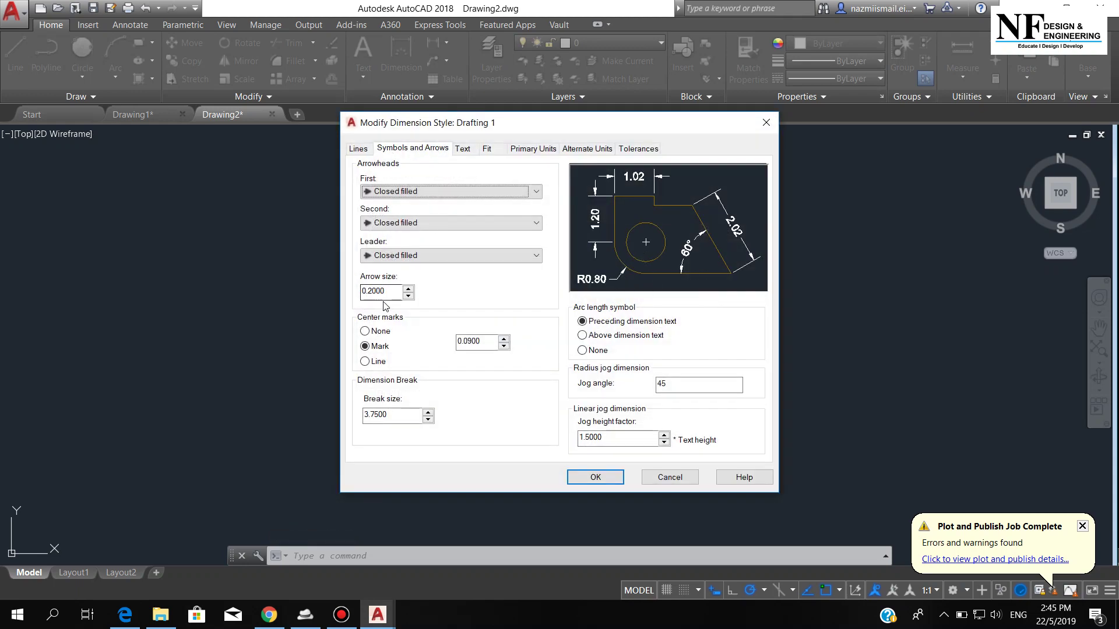
{"action": "left_click", "coordinate": [471, 149]}
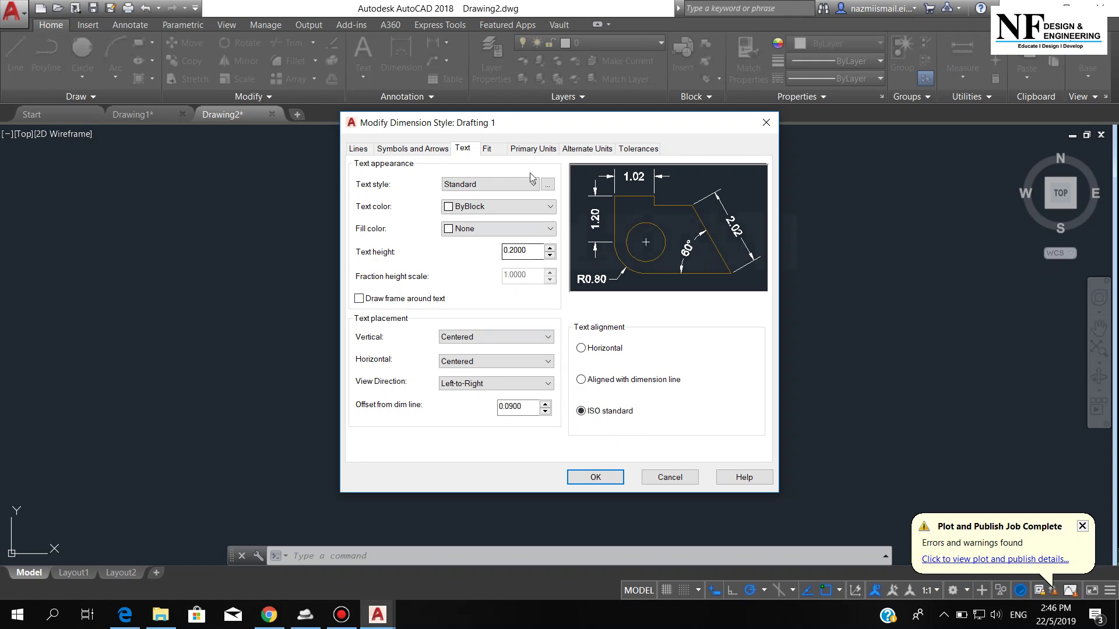
{"action": "left_click", "coordinate": [538, 150]}
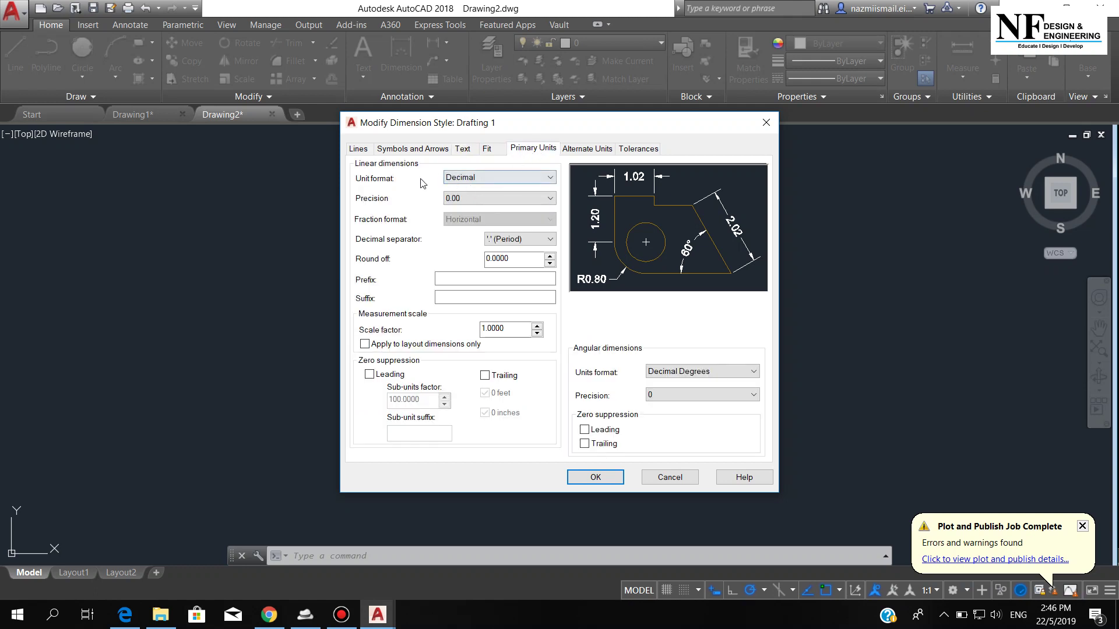
{"action": "left_click", "coordinate": [488, 198]}
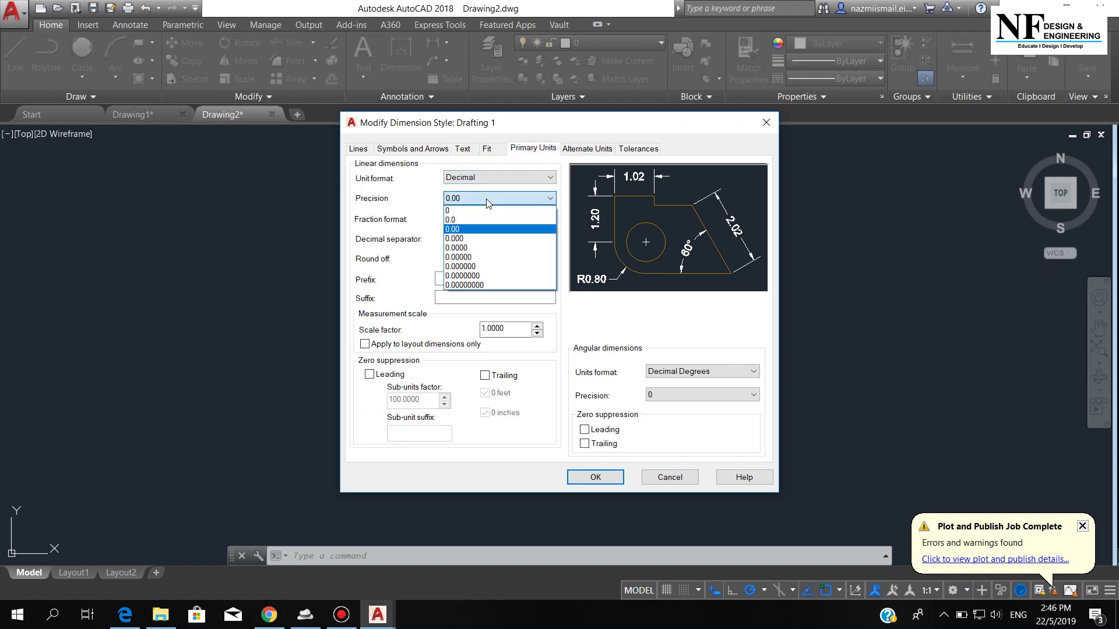
{"action": "left_click", "coordinate": [486, 199]}
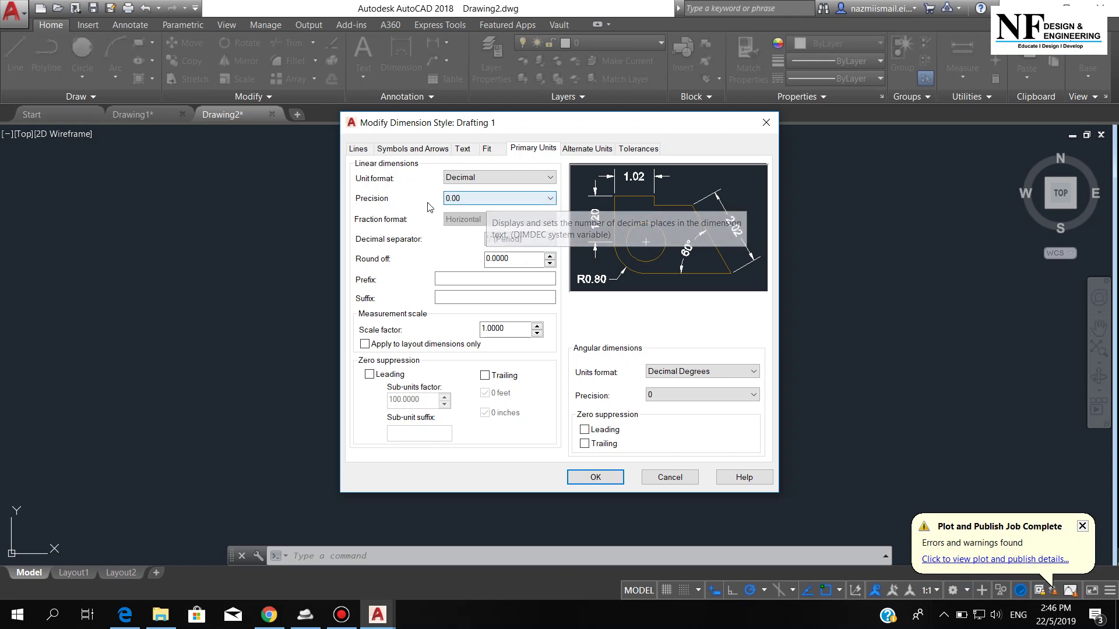
{"action": "left_click", "coordinate": [528, 241]}
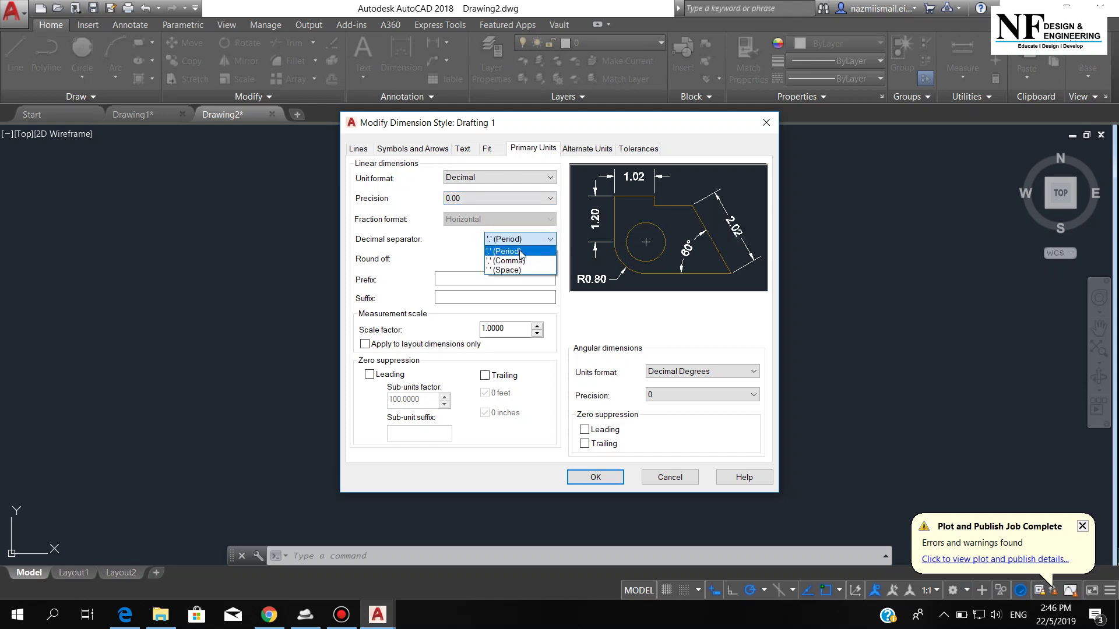
{"action": "left_click", "coordinate": [521, 250]}
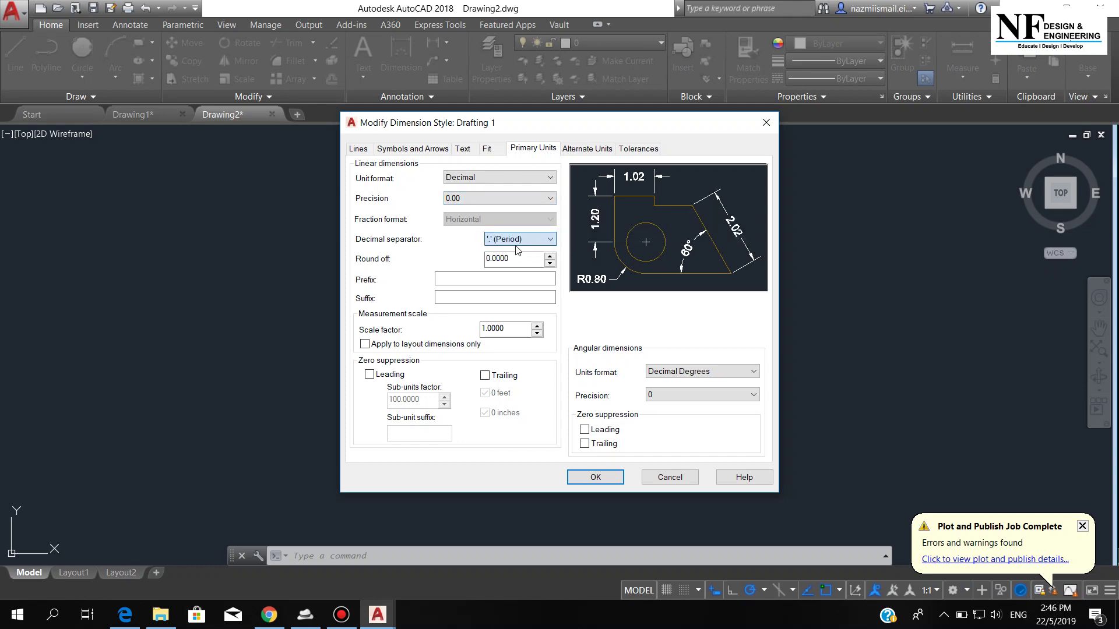
{"action": "left_click", "coordinate": [599, 476]}
{"action": "left_click", "coordinate": [406, 242]}
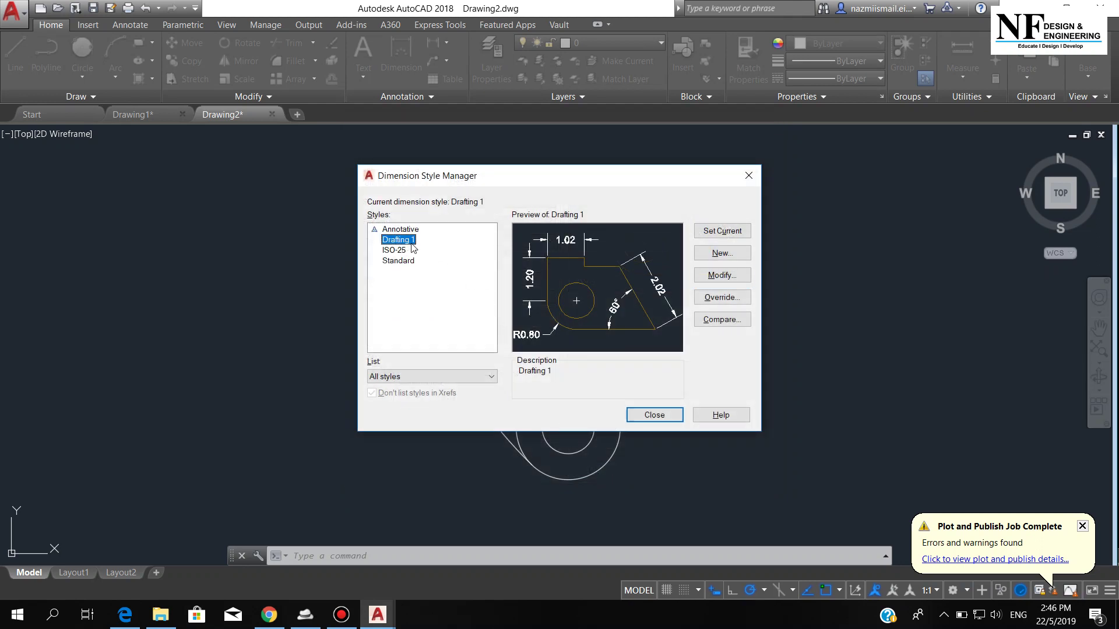
{"action": "left_click", "coordinate": [721, 232]}
{"action": "left_click", "coordinate": [668, 415]}
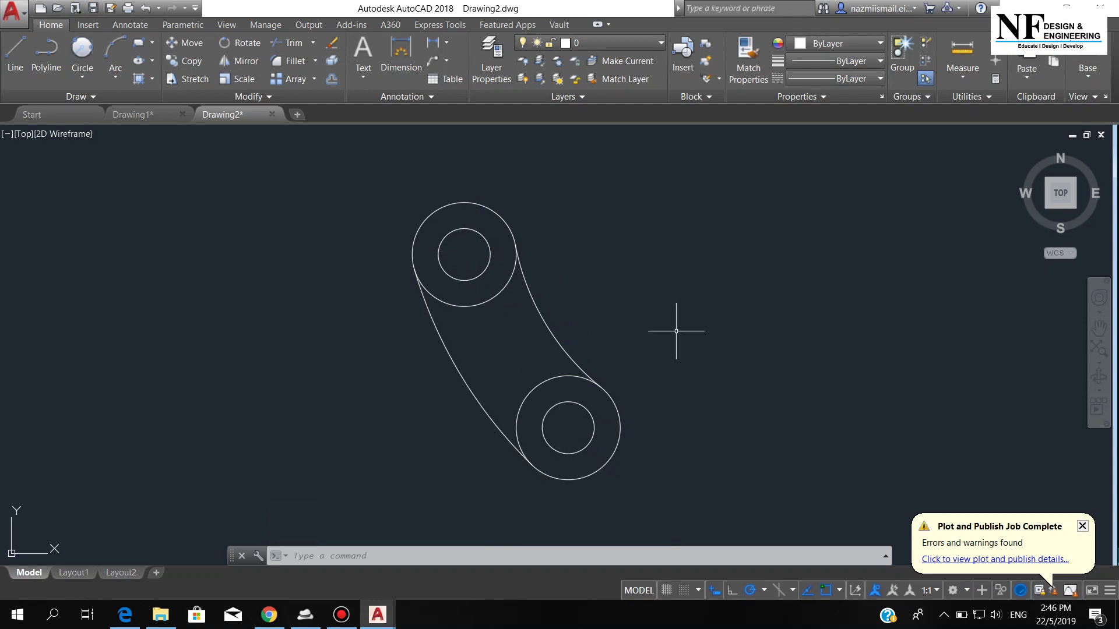
Dimension centre to centre: 1.50 horizontal above the link, 2.50 vertical on its left
{"action": "type", "text": "di"}
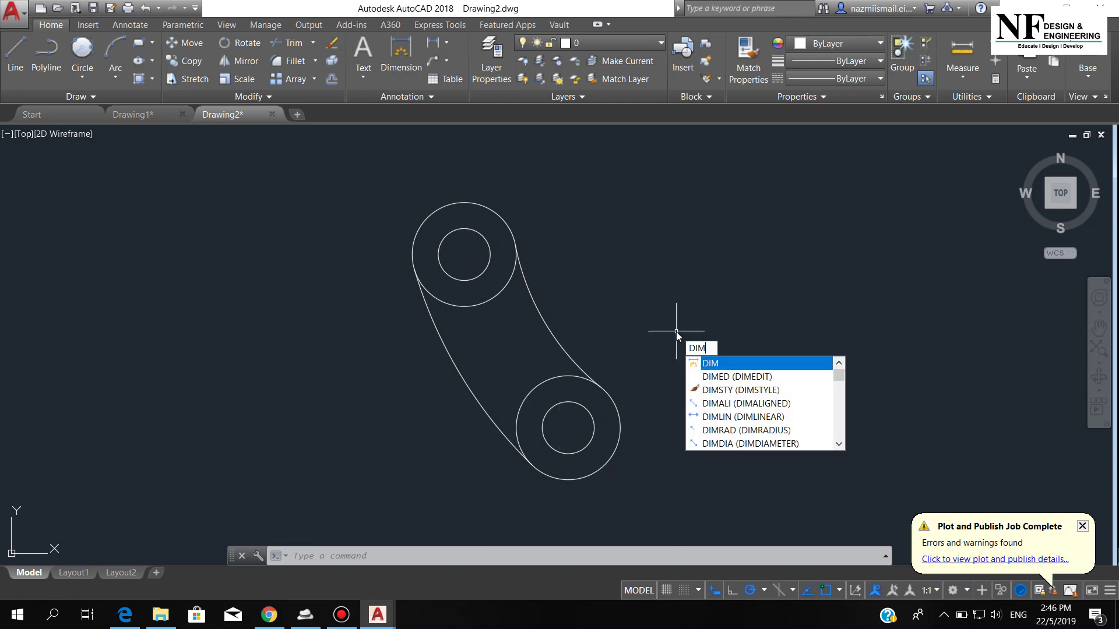
{"action": "key", "text": "Return"}
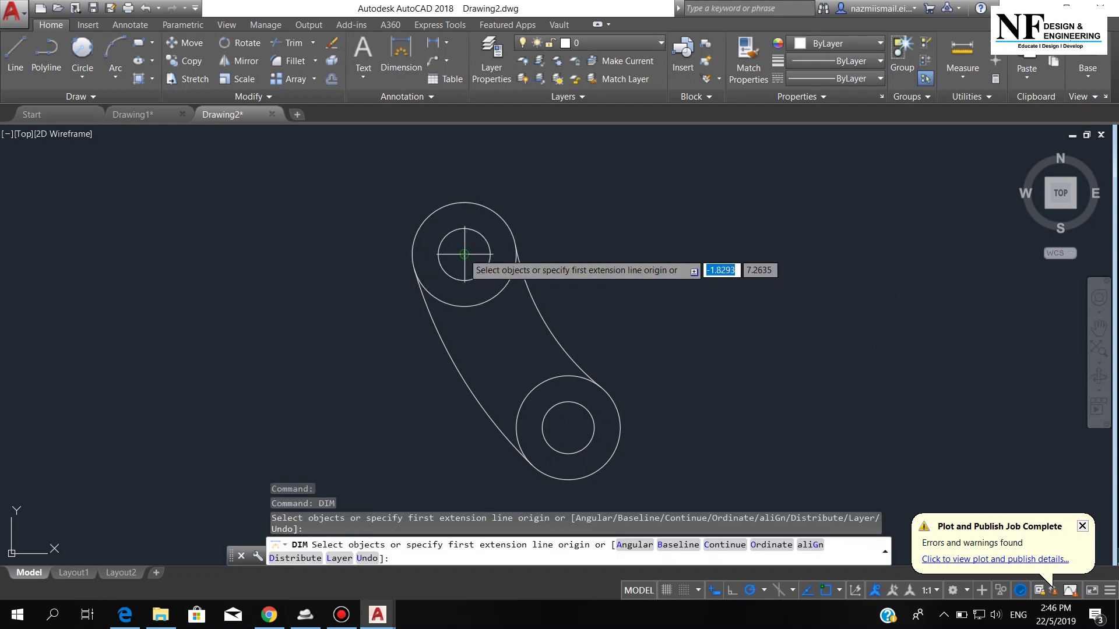
{"action": "left_click", "coordinate": [465, 254]}
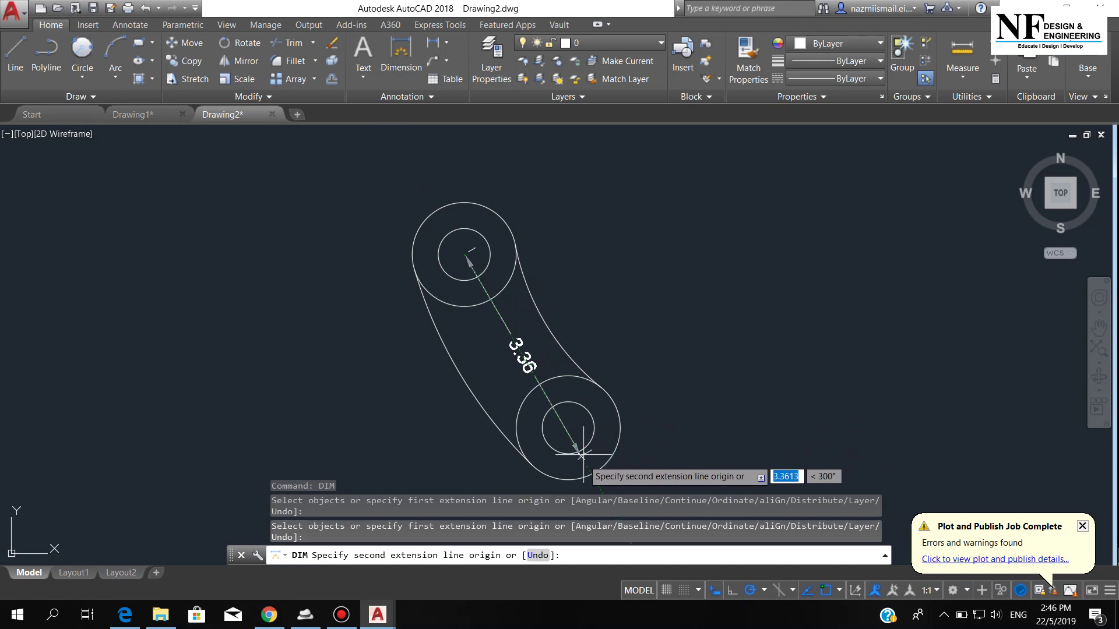
{"action": "left_click", "coordinate": [569, 428]}
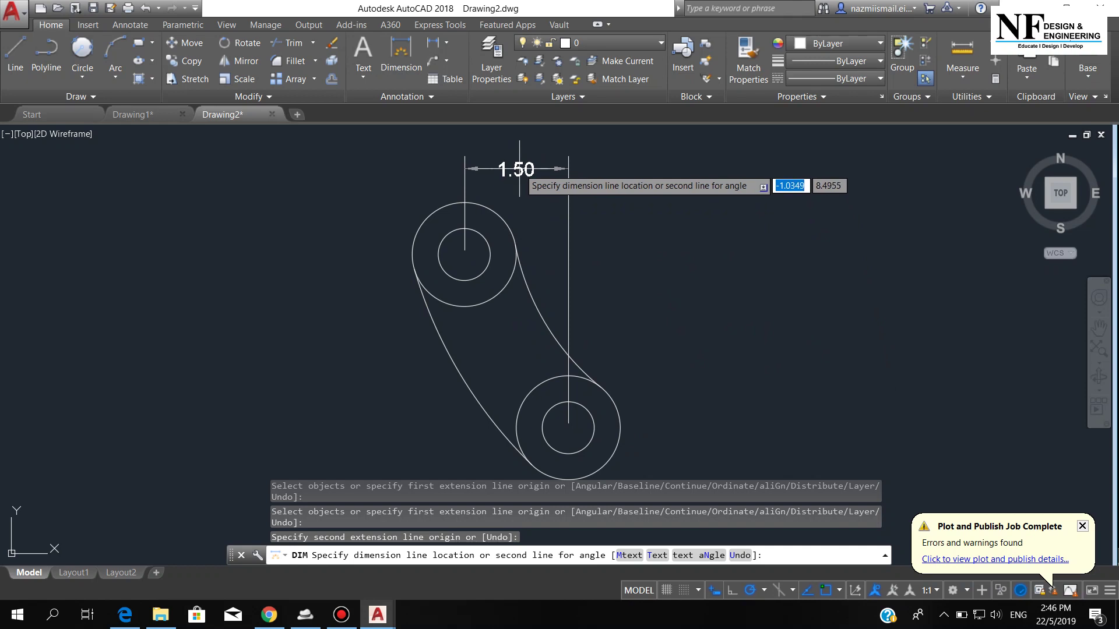
{"action": "left_click", "coordinate": [519, 169]}
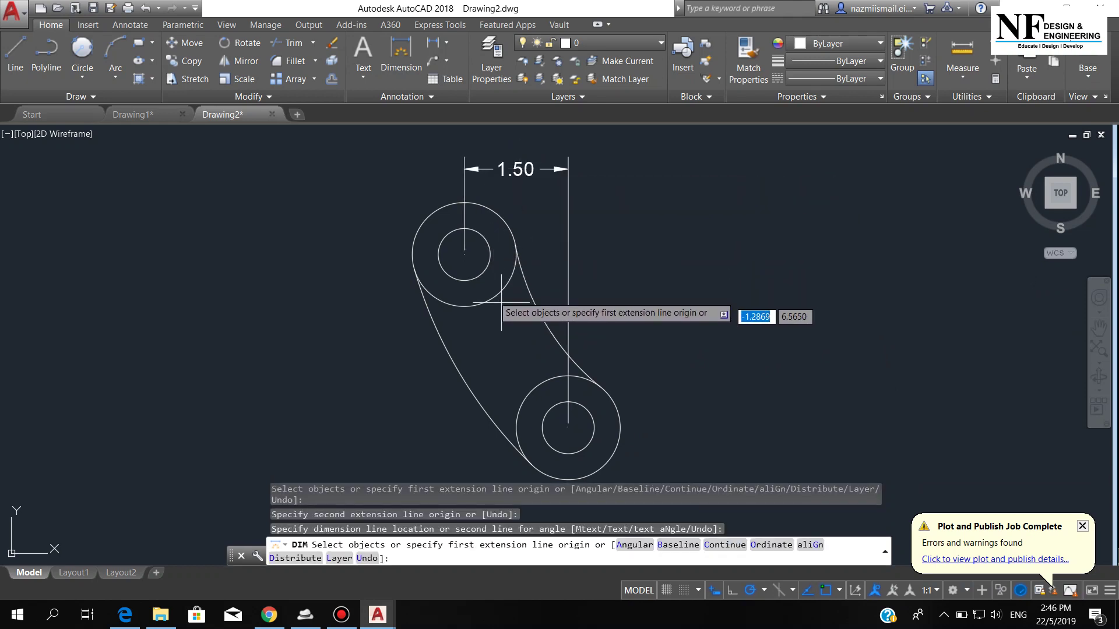
{"action": "key", "text": "Return"}
{"action": "left_click", "coordinate": [465, 254]}
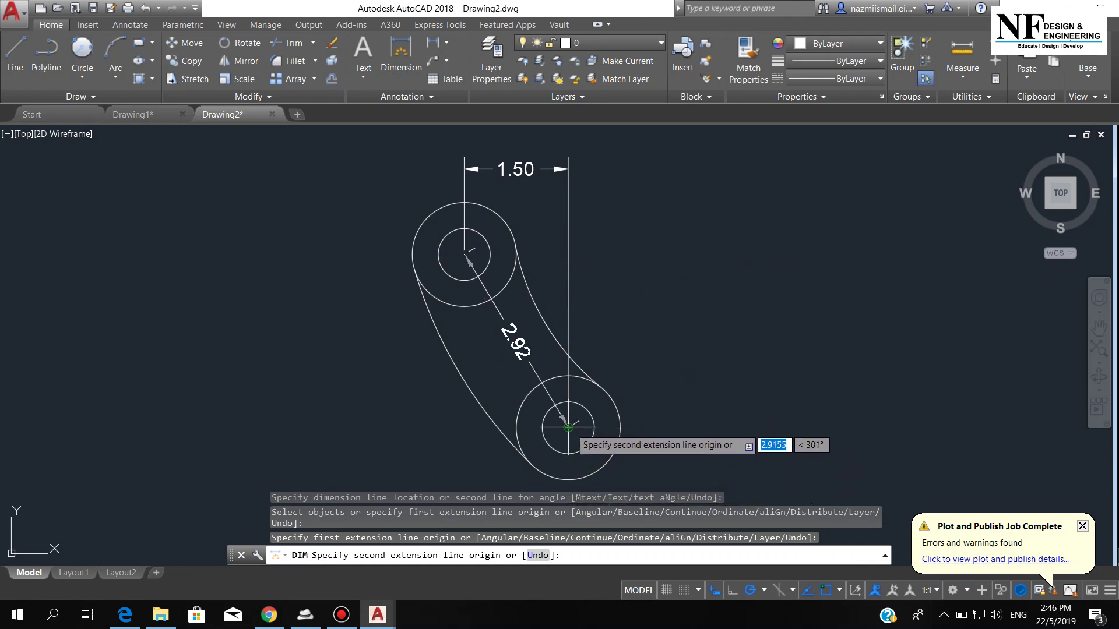
{"action": "left_click", "coordinate": [568, 428]}
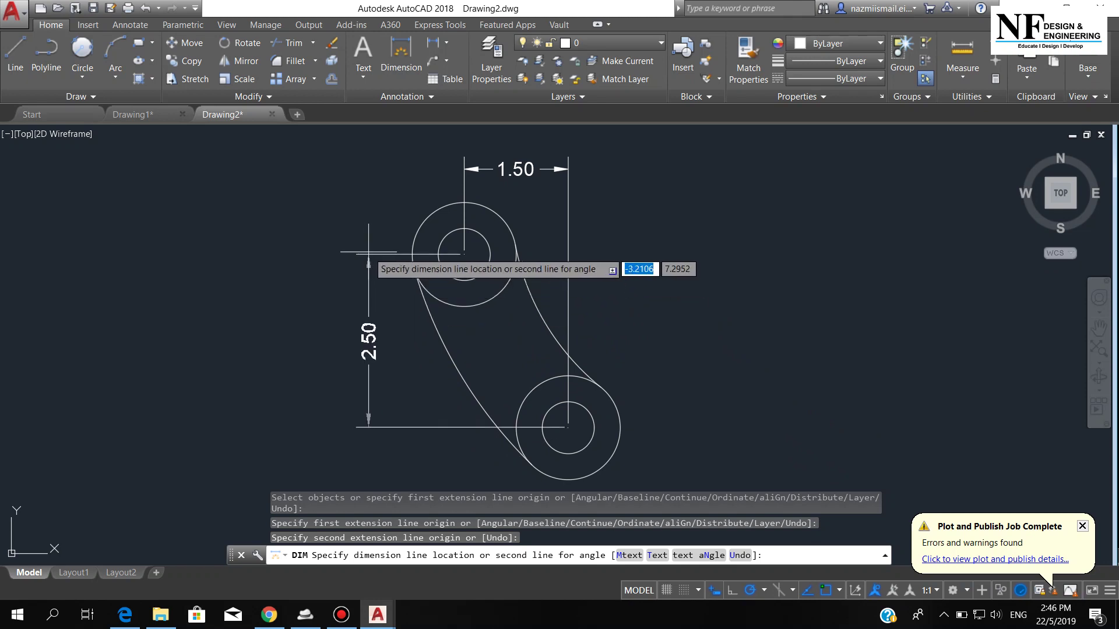
{"action": "left_click", "coordinate": [361, 259]}
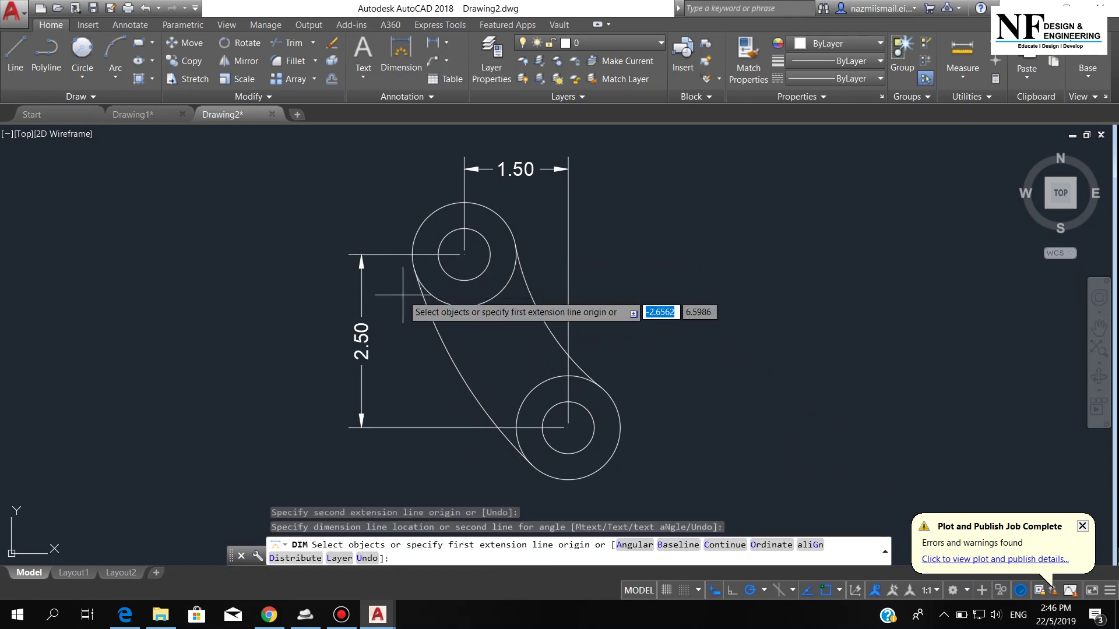
{"action": "key", "text": "Escape"}
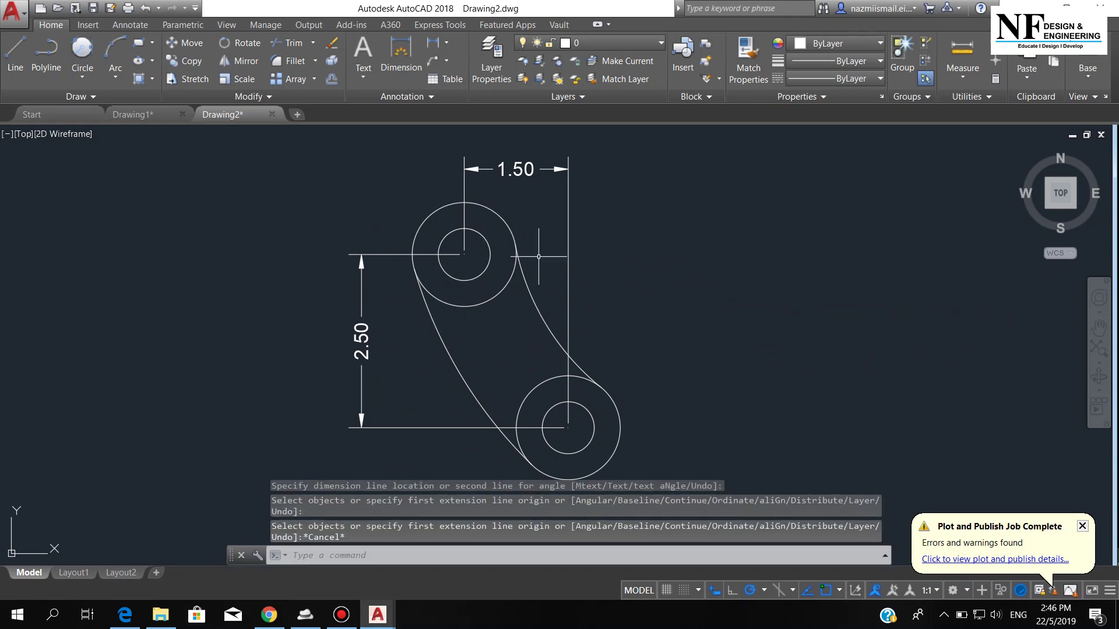
Label the upper outer circle Ø1.50 and the lower hole Ø0.75 with DIMDIAMETER
{"action": "type", "text": "dimdi"}
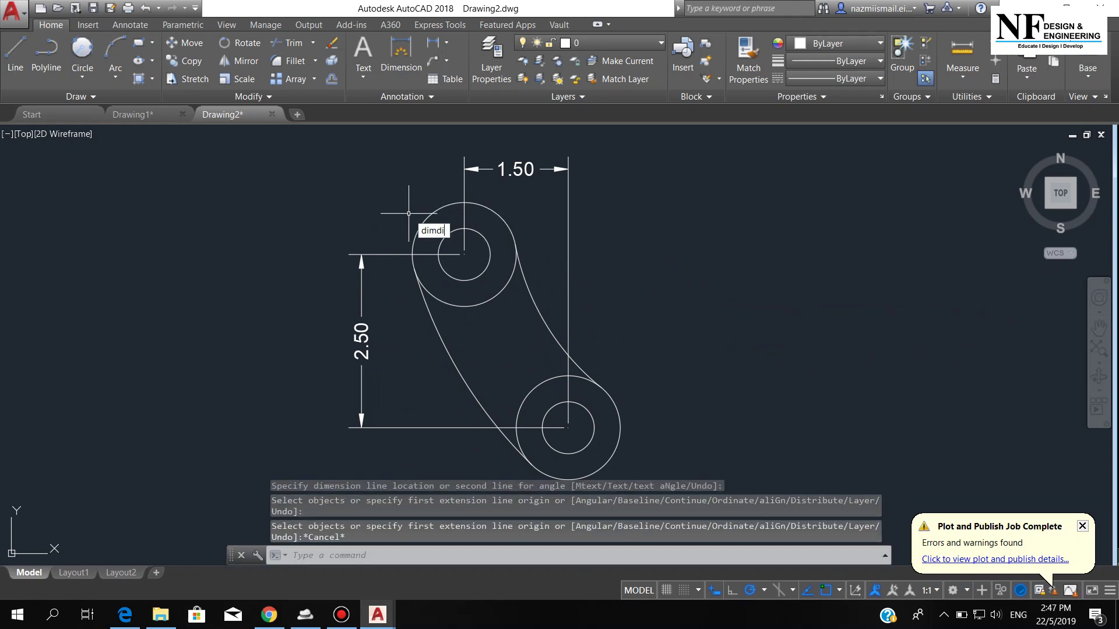
{"action": "type", "text": "a"}
{"action": "key", "text": "Return"}
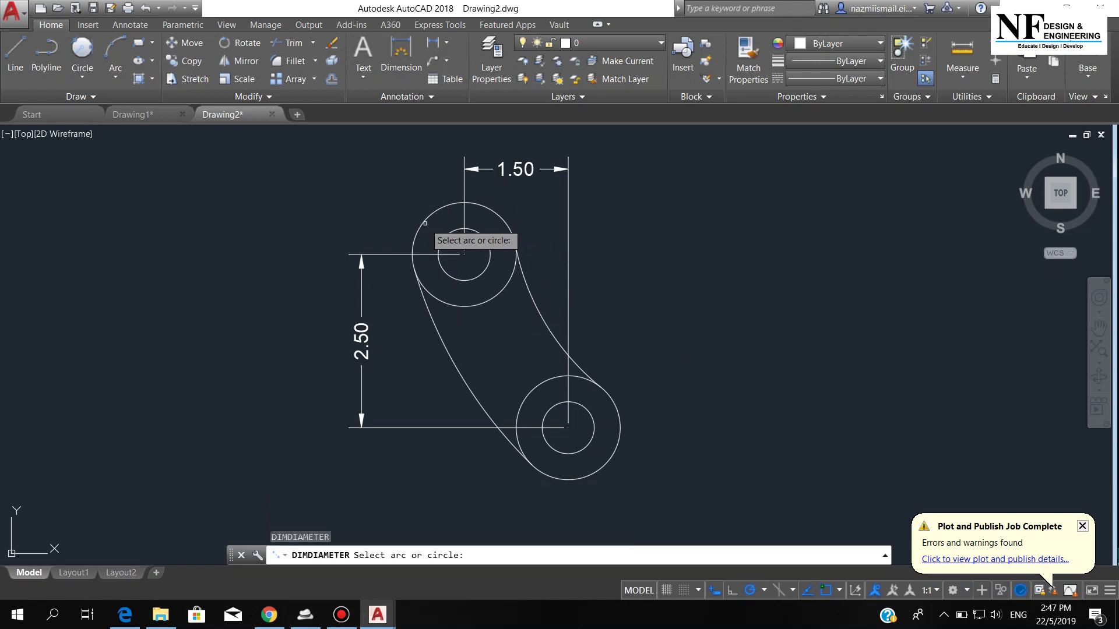
{"action": "left_click", "coordinate": [425, 222]}
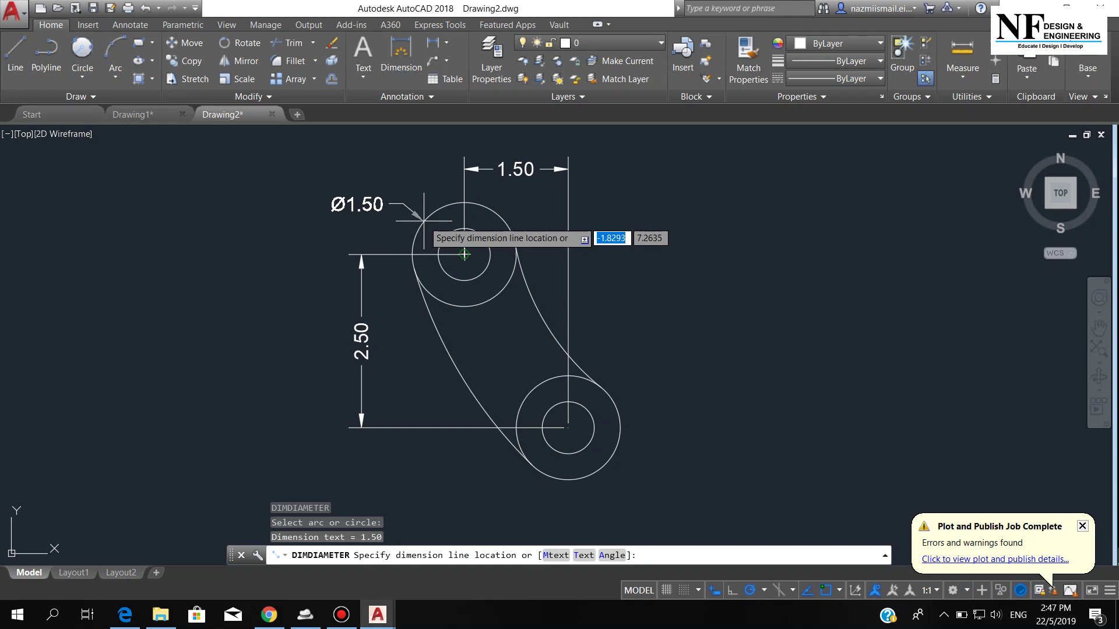
{"action": "left_click", "coordinate": [397, 199]}
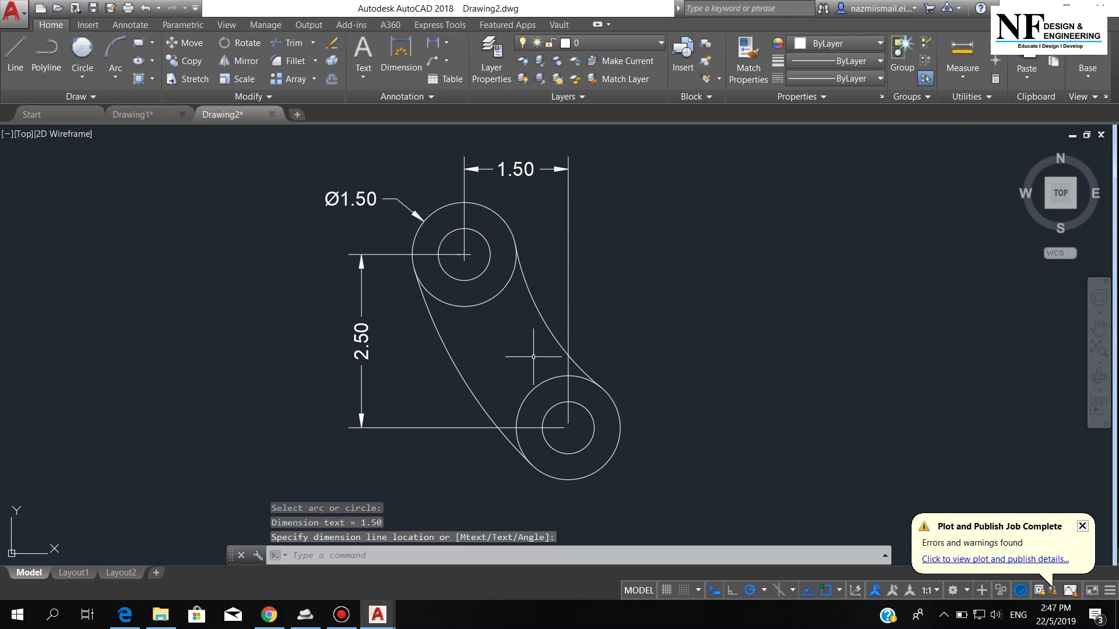
{"action": "key", "text": "Return"}
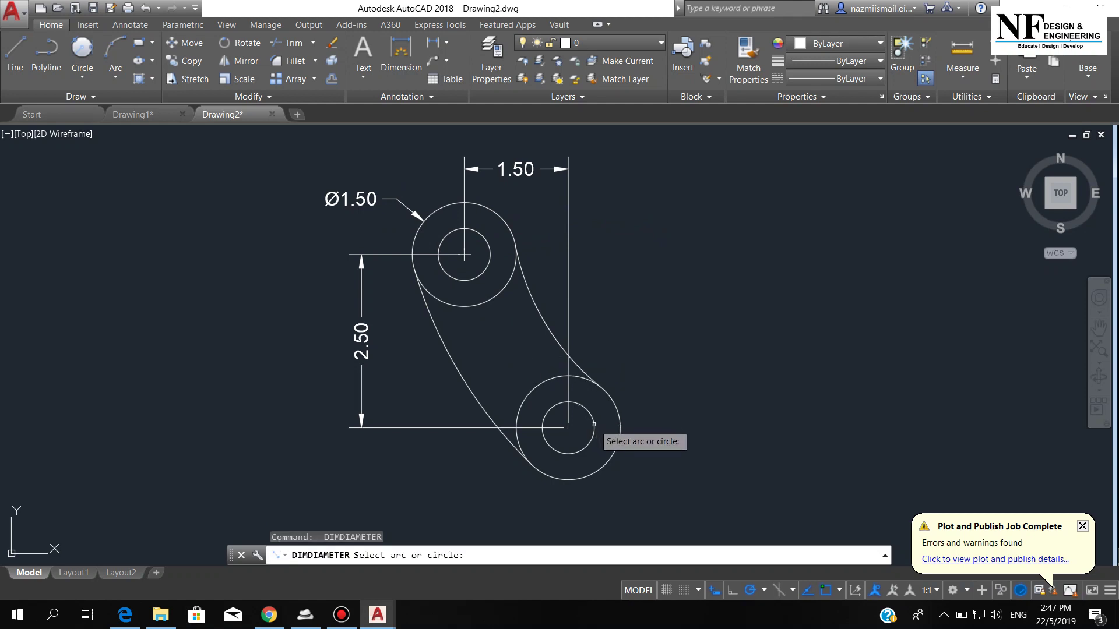
{"action": "left_click", "coordinate": [593, 432]}
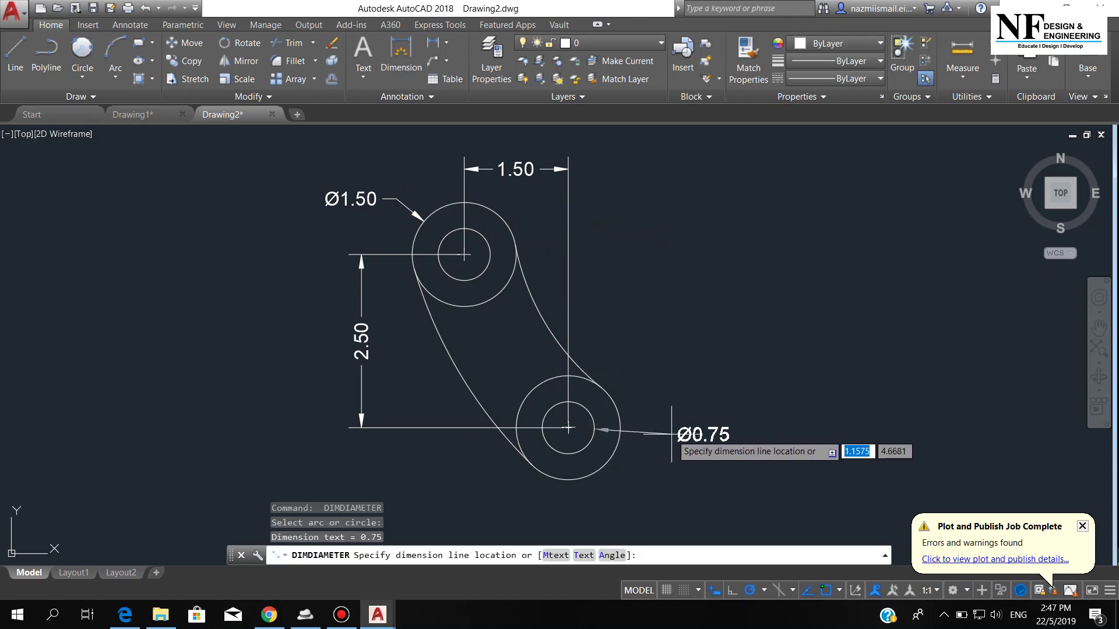
{"action": "left_click", "coordinate": [675, 392]}
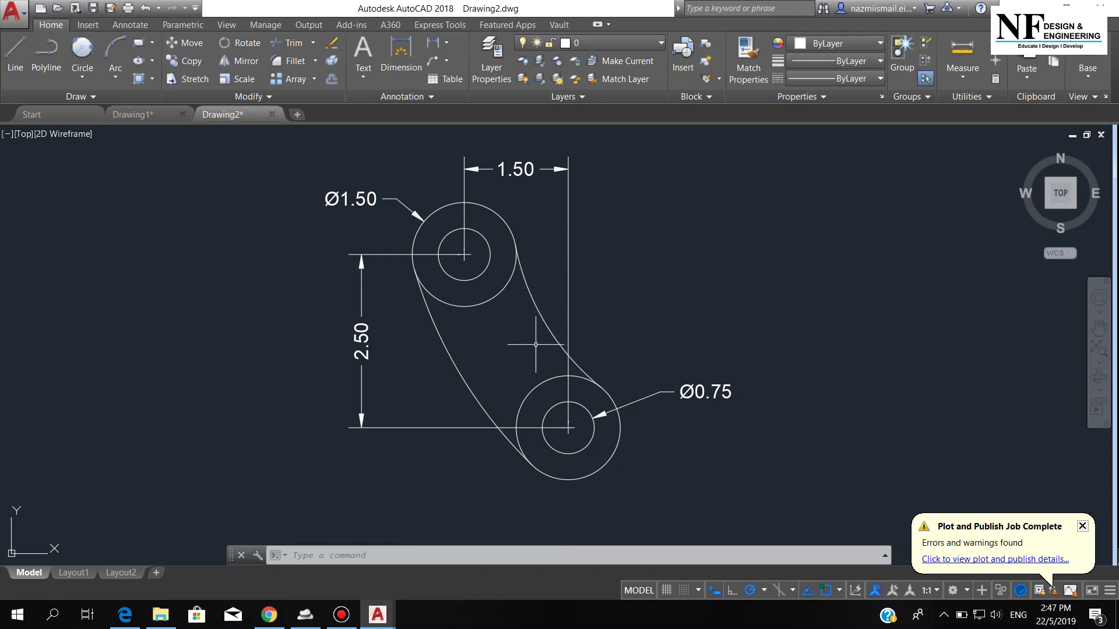
Label the right arc R3.50 and the left arc R6.50 with DIMRADIUS
{"action": "type", "text": "dimr"}
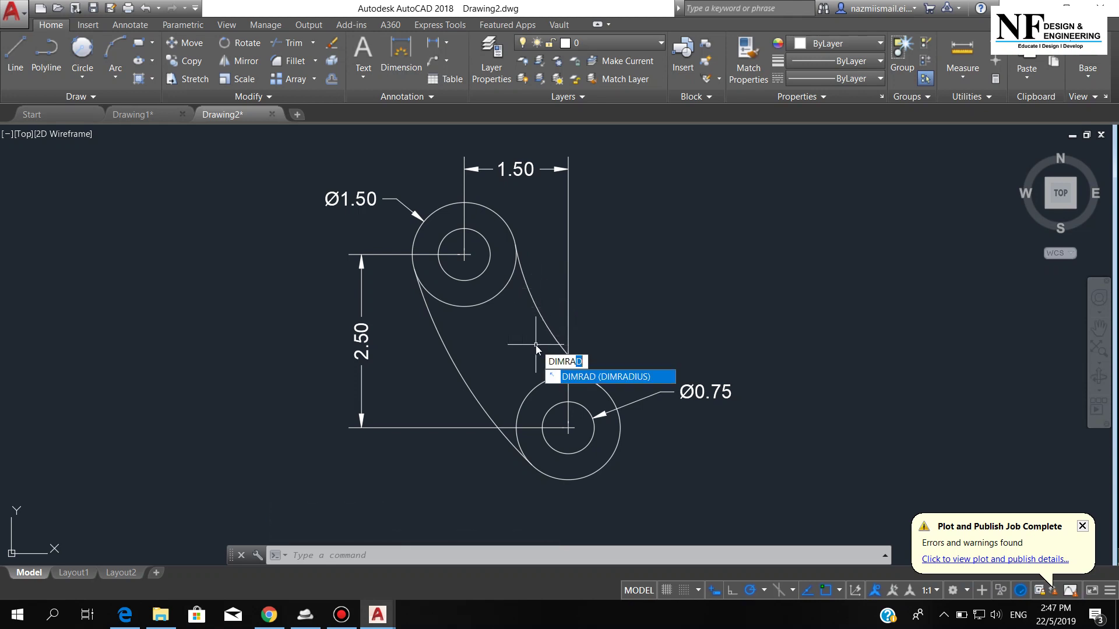
{"action": "key", "text": "Return"}
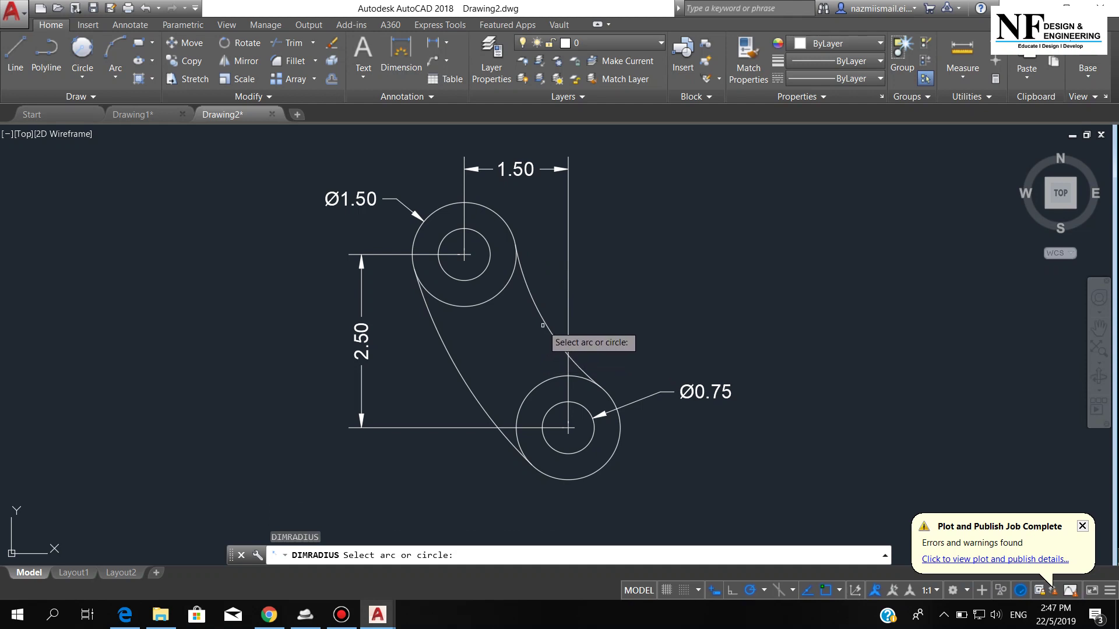
{"action": "left_click", "coordinate": [545, 323]}
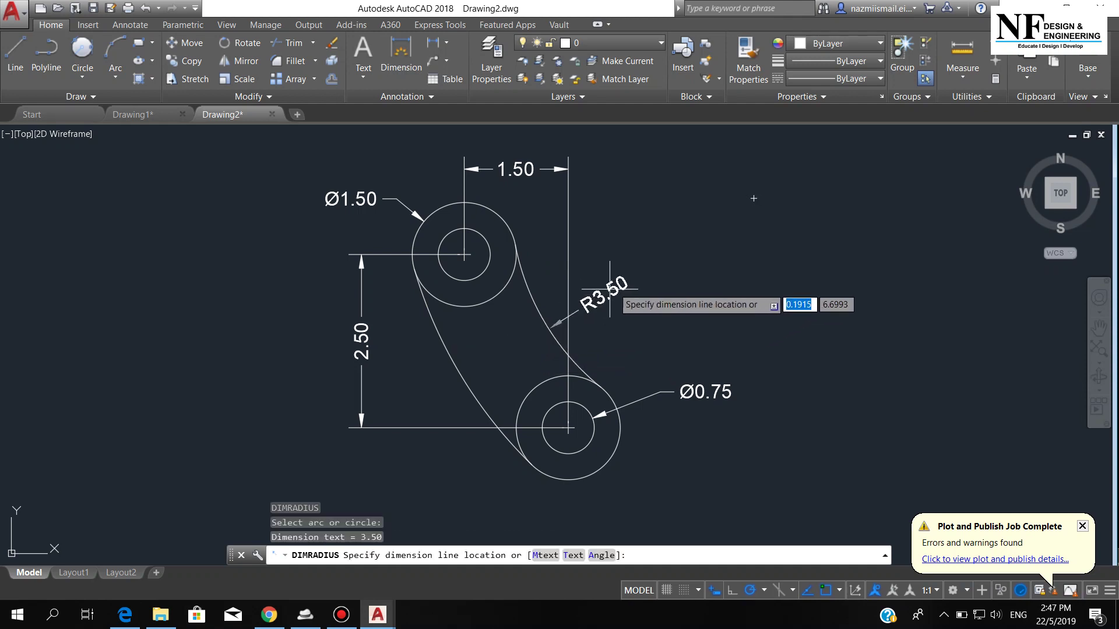
{"action": "left_click", "coordinate": [637, 270]}
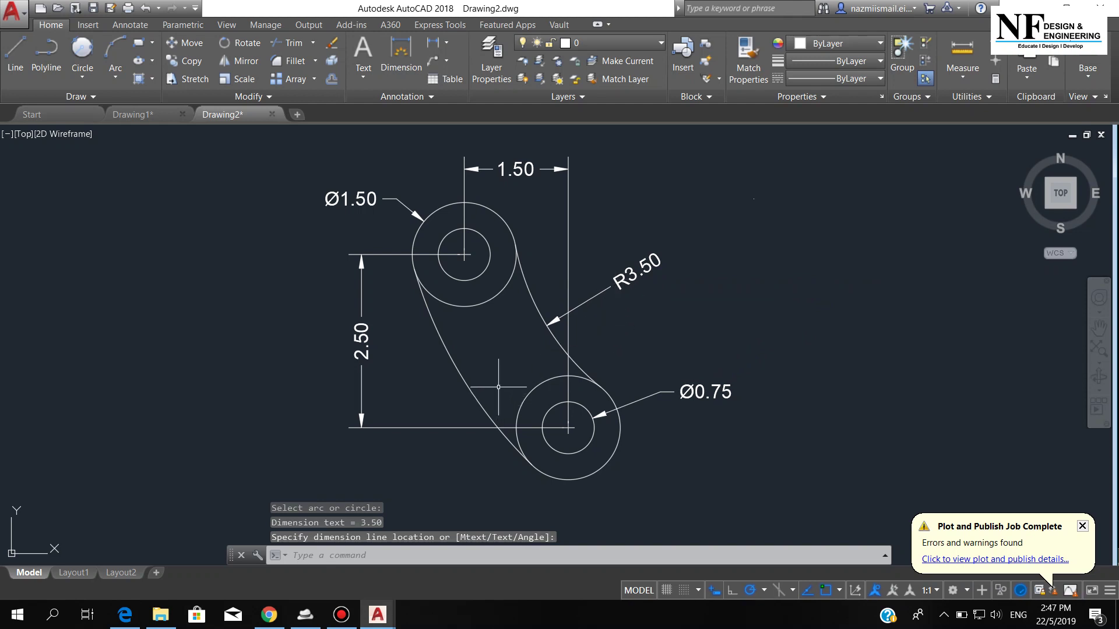
{"action": "key", "text": "Return"}
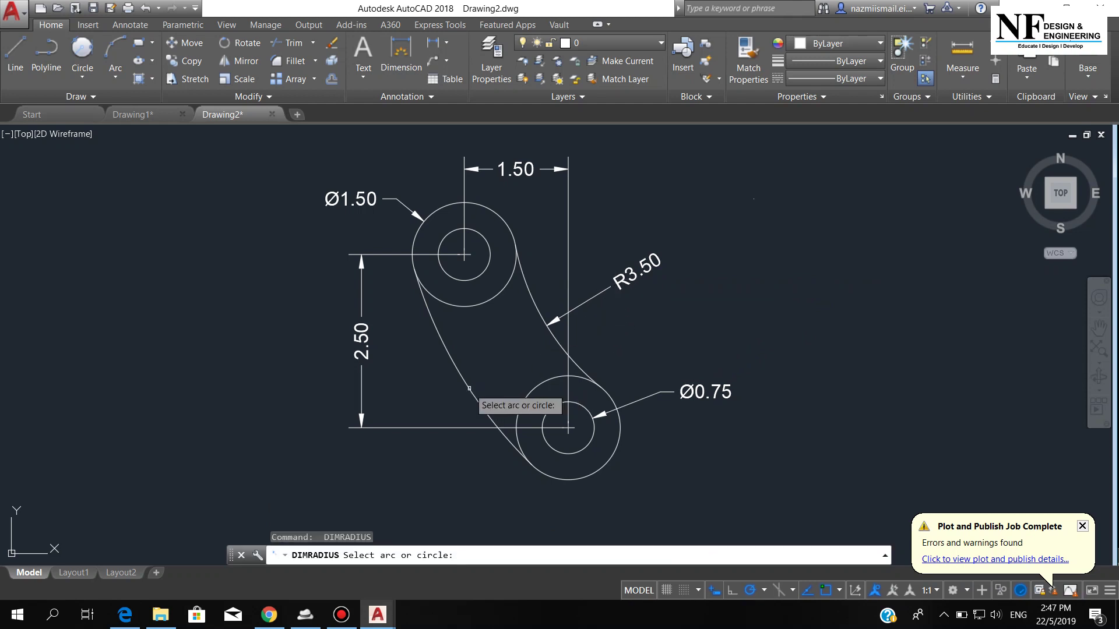
{"action": "left_click", "coordinate": [468, 389]}
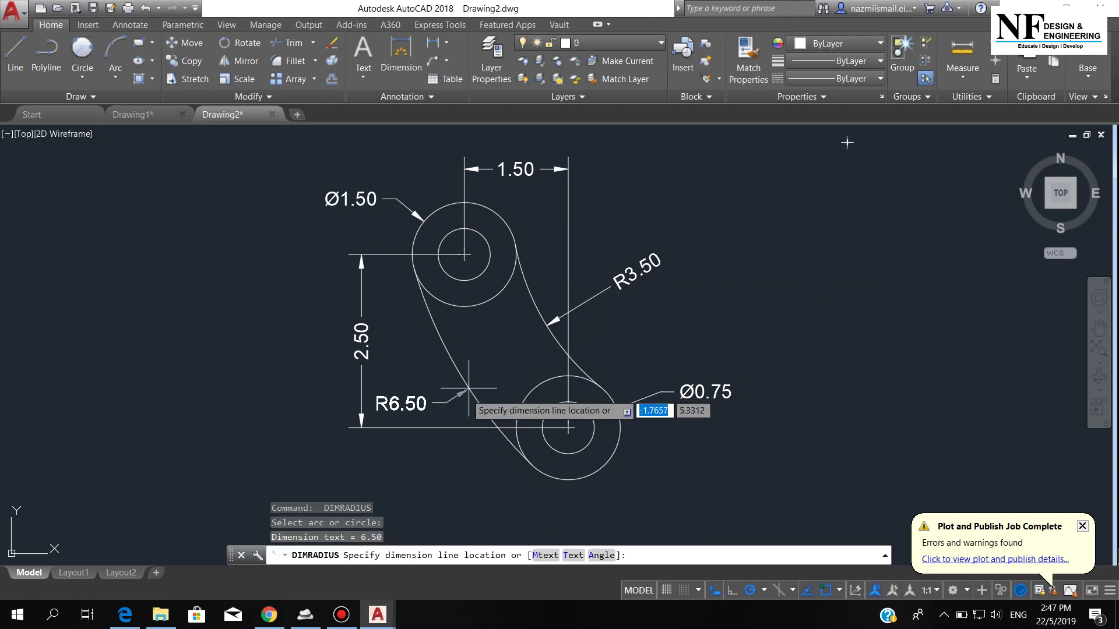
{"action": "left_click", "coordinate": [415, 457]}
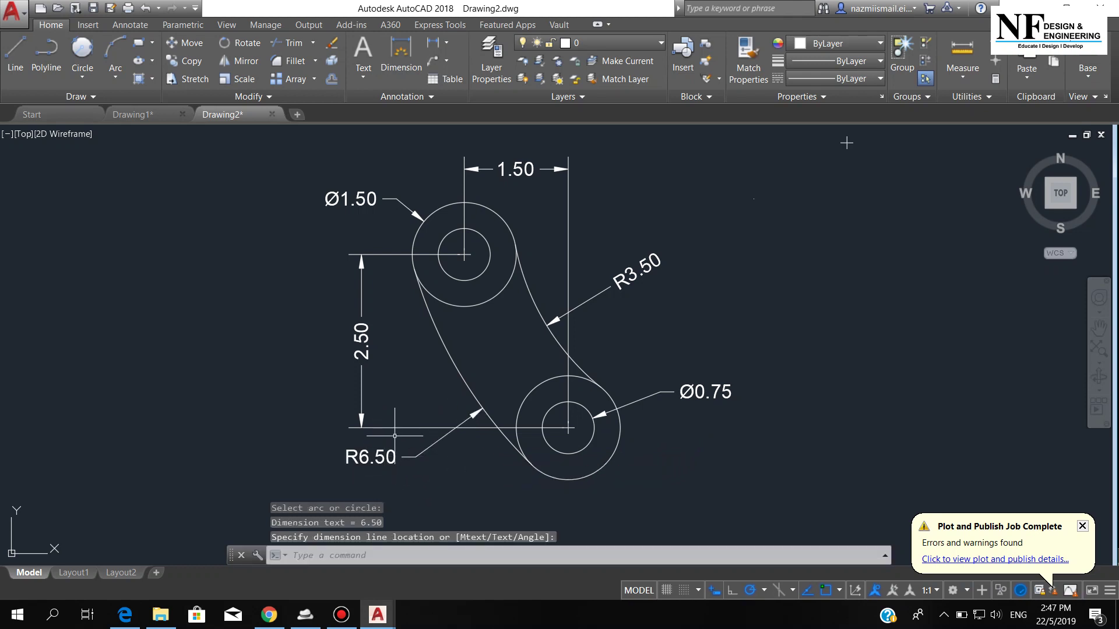
{"action": "scroll", "coordinate": [394, 436], "scroll_direction": "down", "scroll_amount": 3}
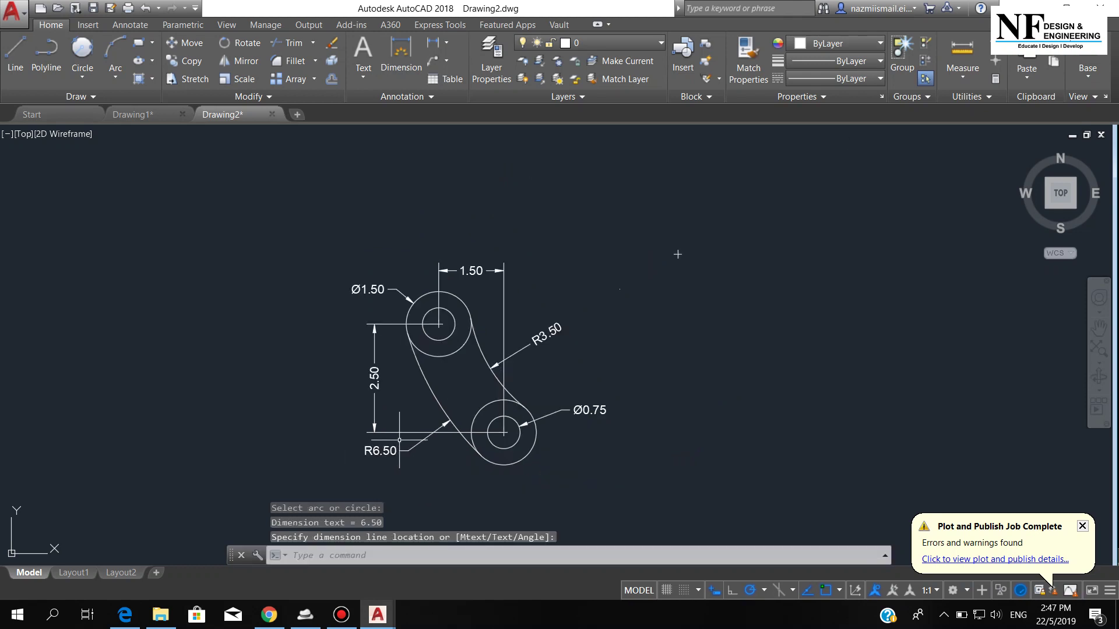
Crossing-select the two radius dimensions and explode them
{"action": "left_click", "coordinate": [803, 353]}
{"action": "left_click", "coordinate": [560, 169]}
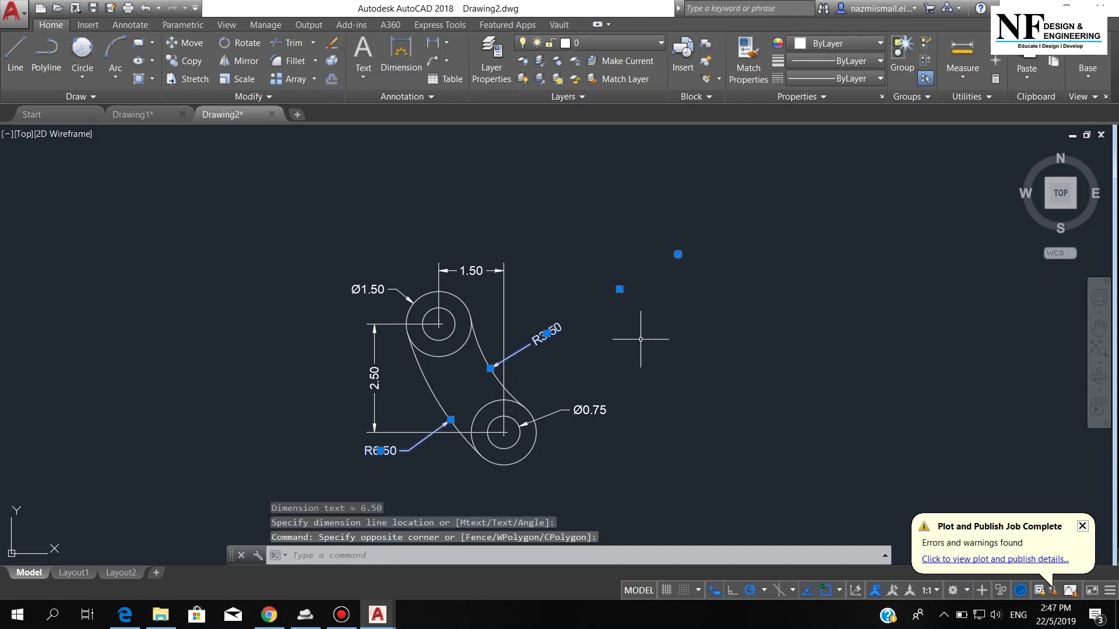
{"action": "key", "text": "Escape"}
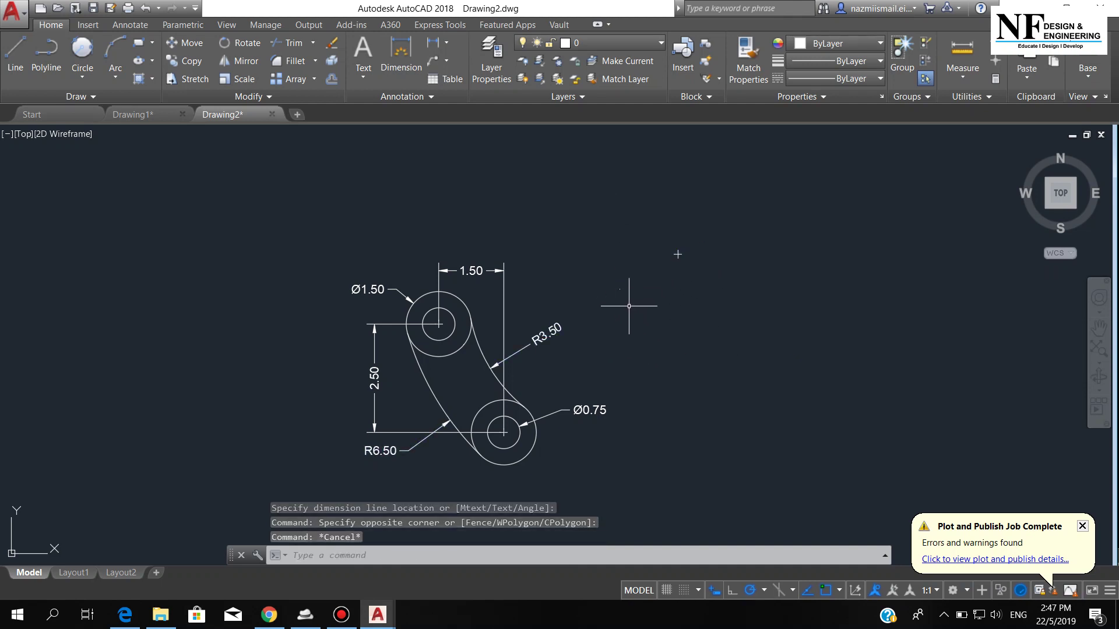
{"action": "left_click", "coordinate": [773, 346]}
{"action": "left_click", "coordinate": [591, 197]}
{"action": "type", "text": "EXPL"}
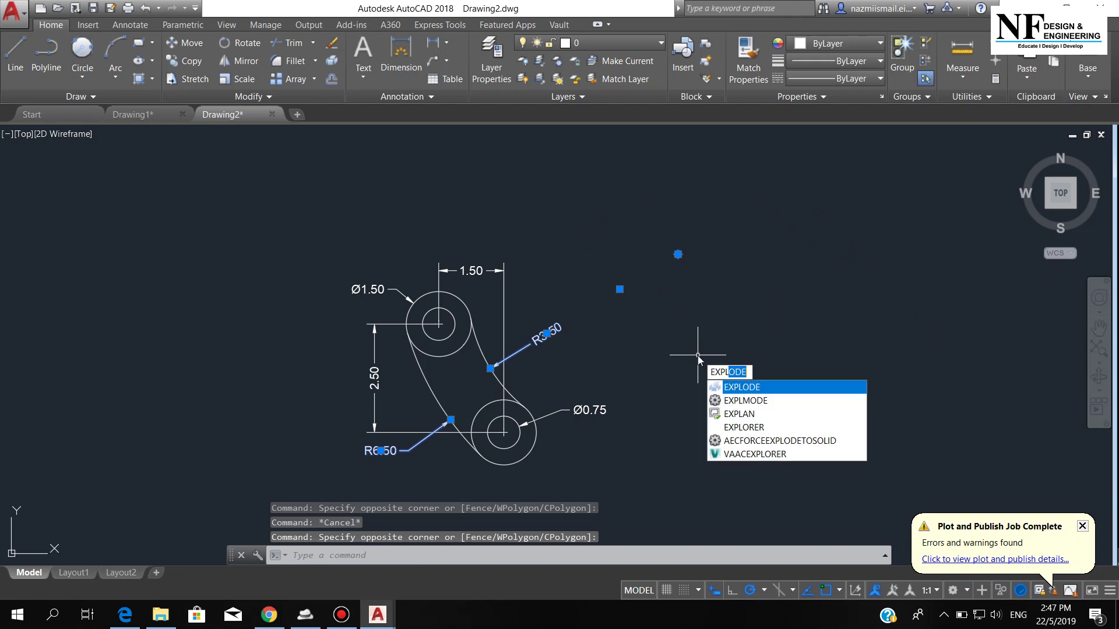
{"action": "key", "text": "Return"}
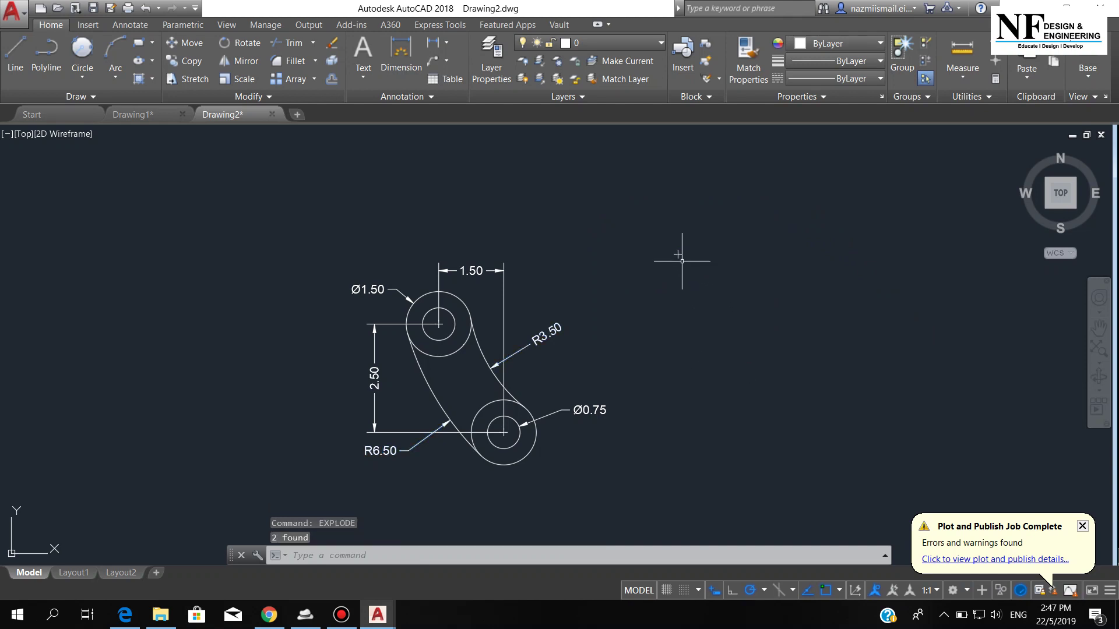
Erase the leftover point above the link and zoom to extents
{"action": "left_click", "coordinate": [608, 203]}
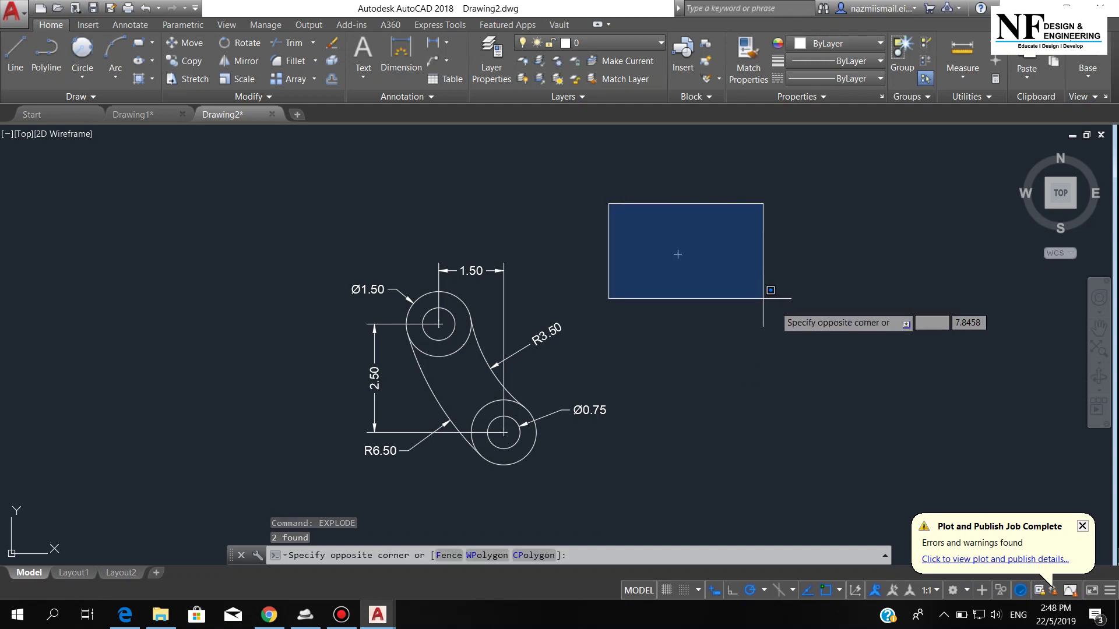
{"action": "left_click", "coordinate": [831, 334]}
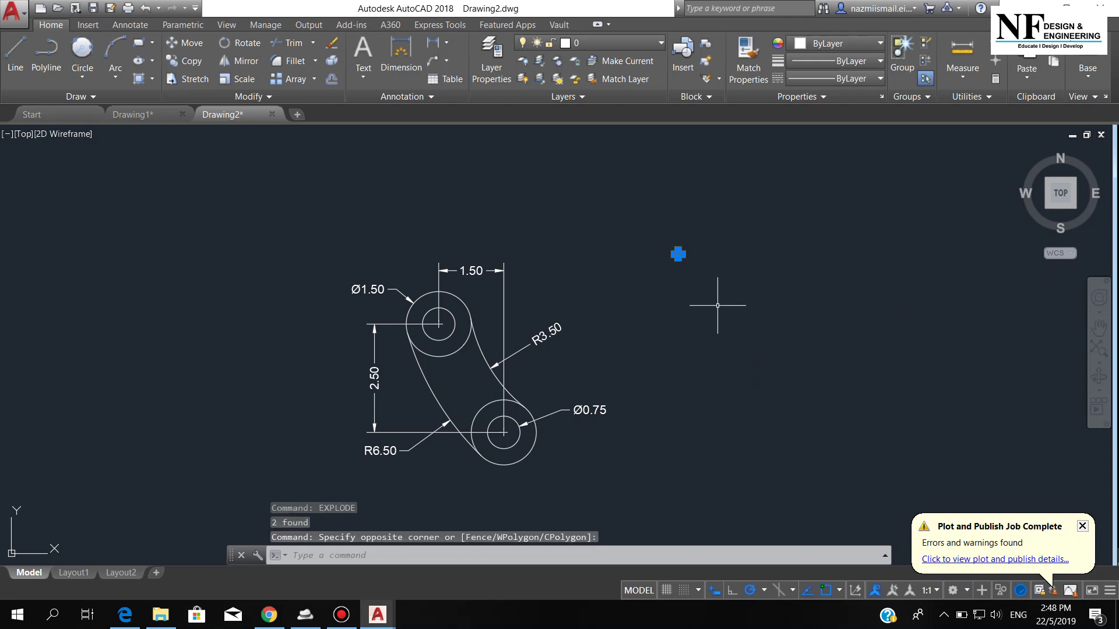
{"action": "key", "text": "Delete"}
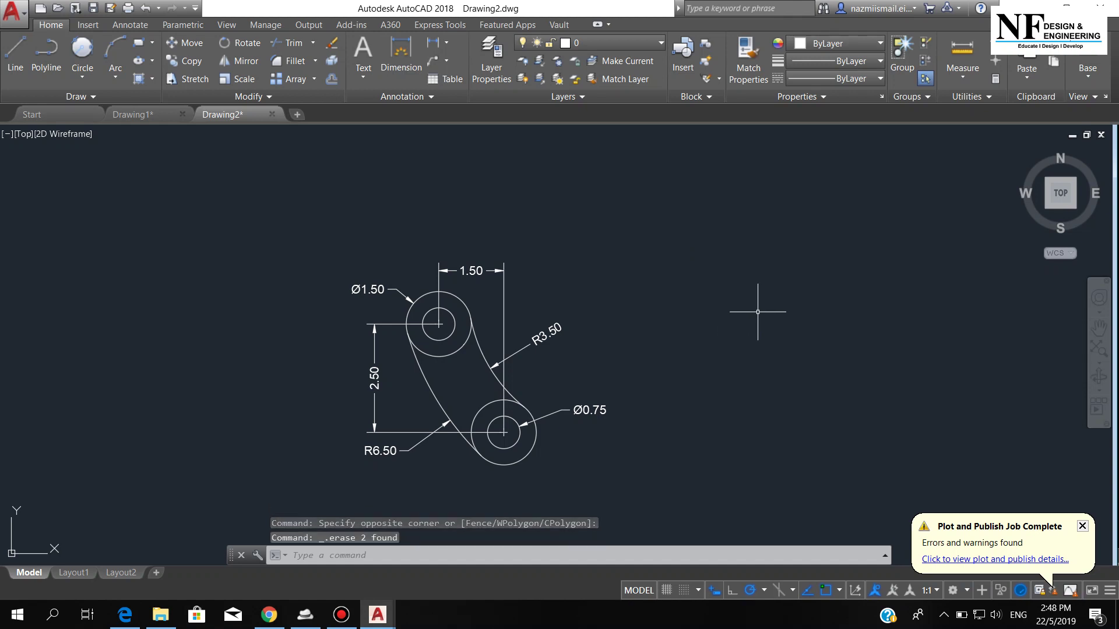
{"action": "left_click", "coordinate": [1100, 350]}
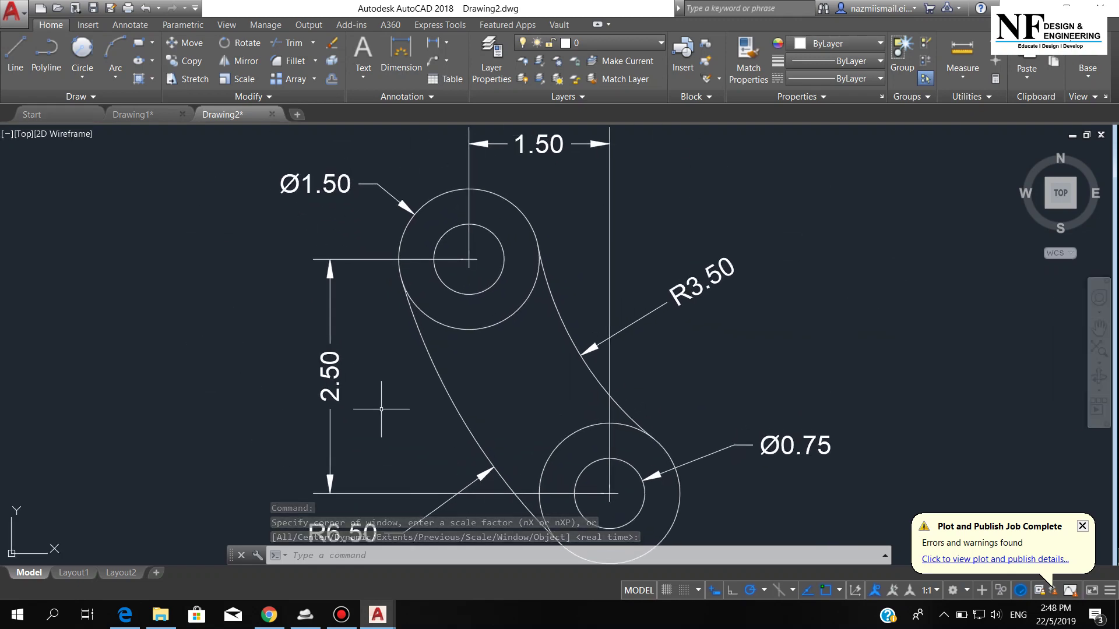
Plot extents to DWG To PDF.pc3 on ISO A4 297 x 210 mm, centred, landscape, and preview
{"action": "key", "text": "ctrl+p"}
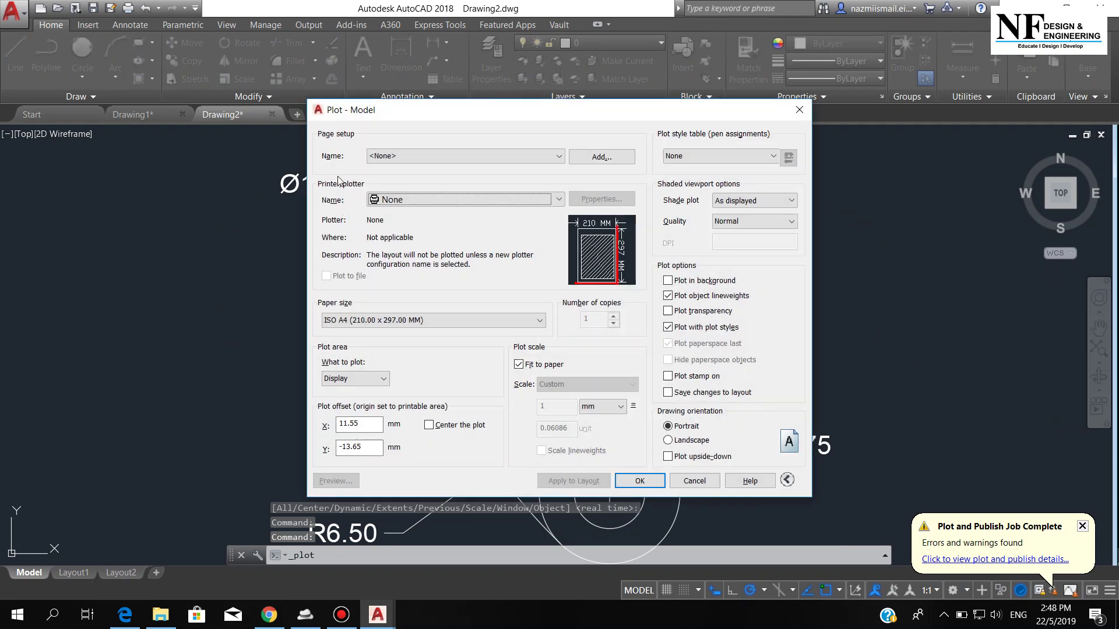
{"action": "left_click", "coordinate": [422, 202]}
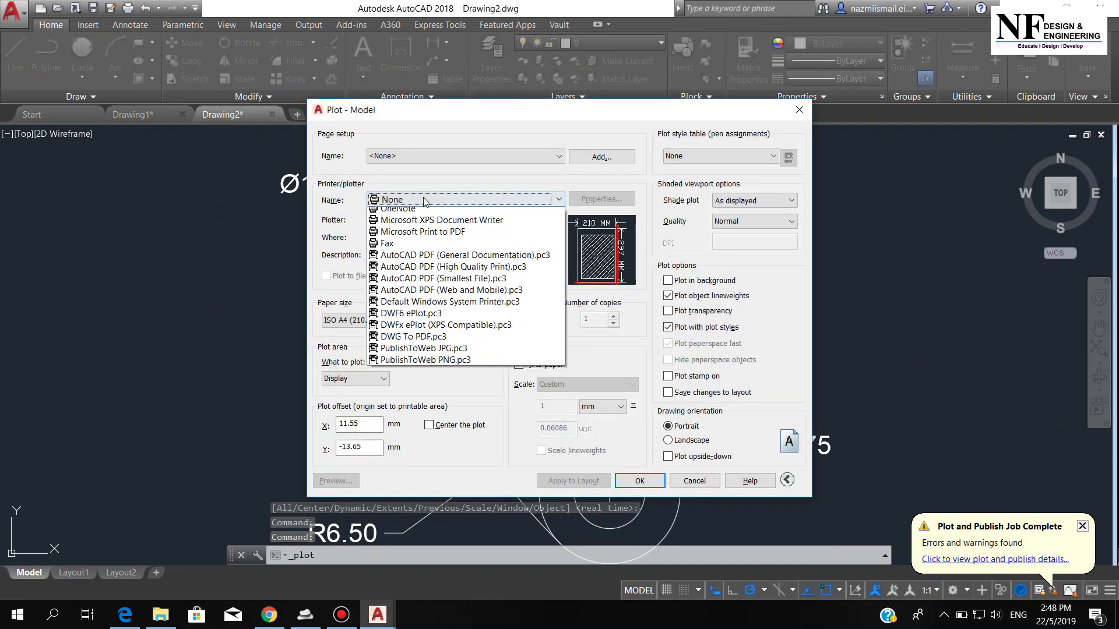
{"action": "left_click", "coordinate": [424, 368]}
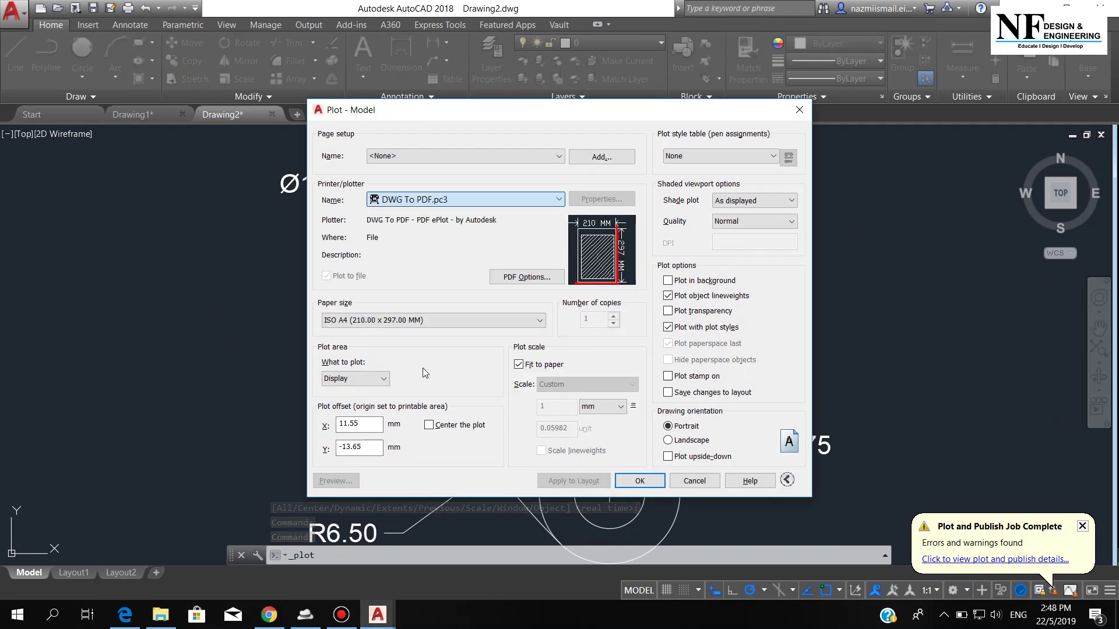
{"action": "left_click", "coordinate": [431, 320]}
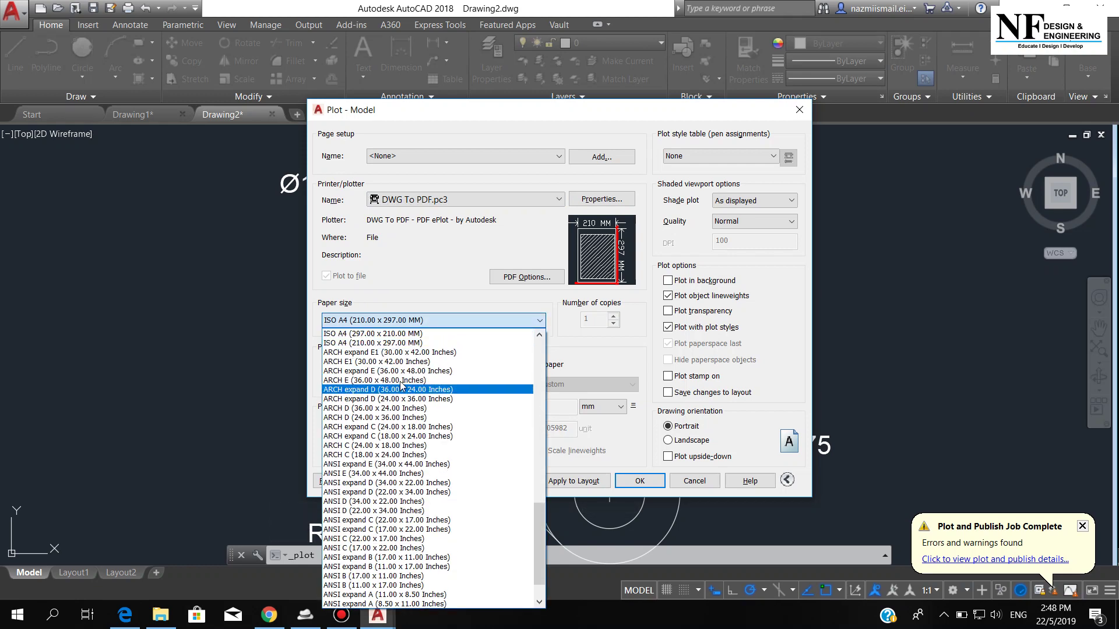
{"action": "scroll", "coordinate": [391, 370], "scroll_direction": "up", "scroll_amount": 1}
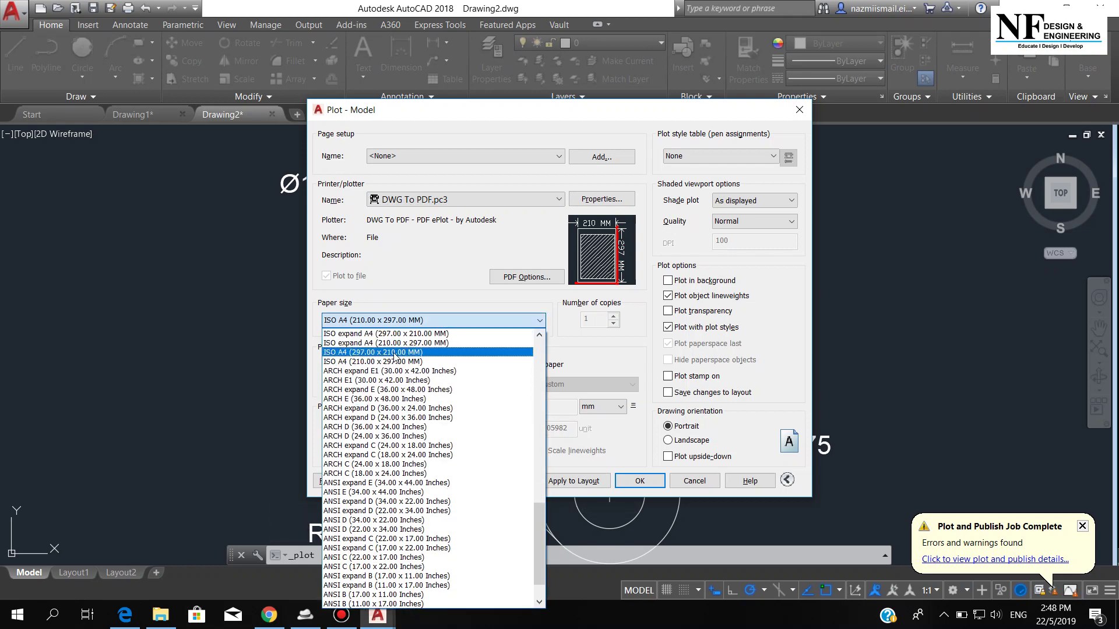
{"action": "left_click", "coordinate": [395, 353]}
{"action": "left_click", "coordinate": [355, 384]}
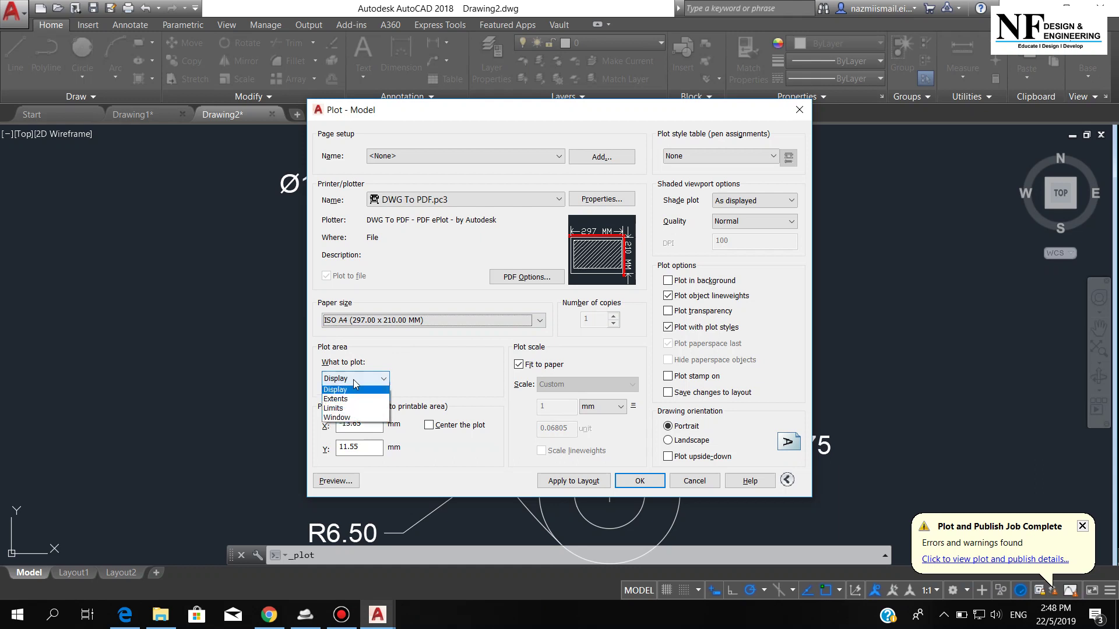
{"action": "left_click", "coordinate": [357, 392]}
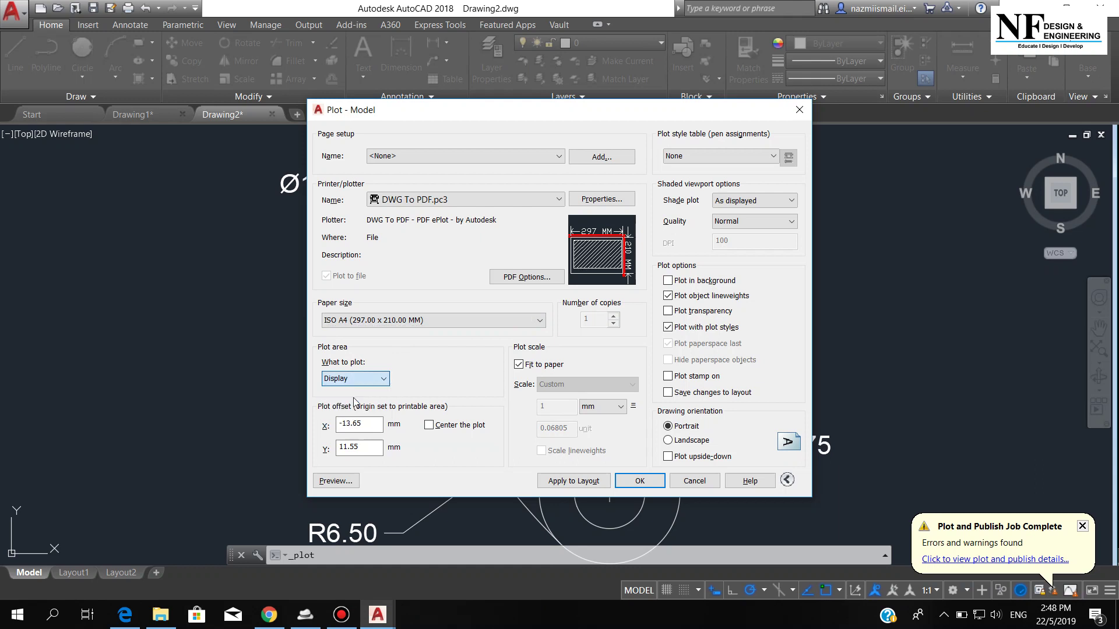
{"action": "left_click", "coordinate": [428, 426]}
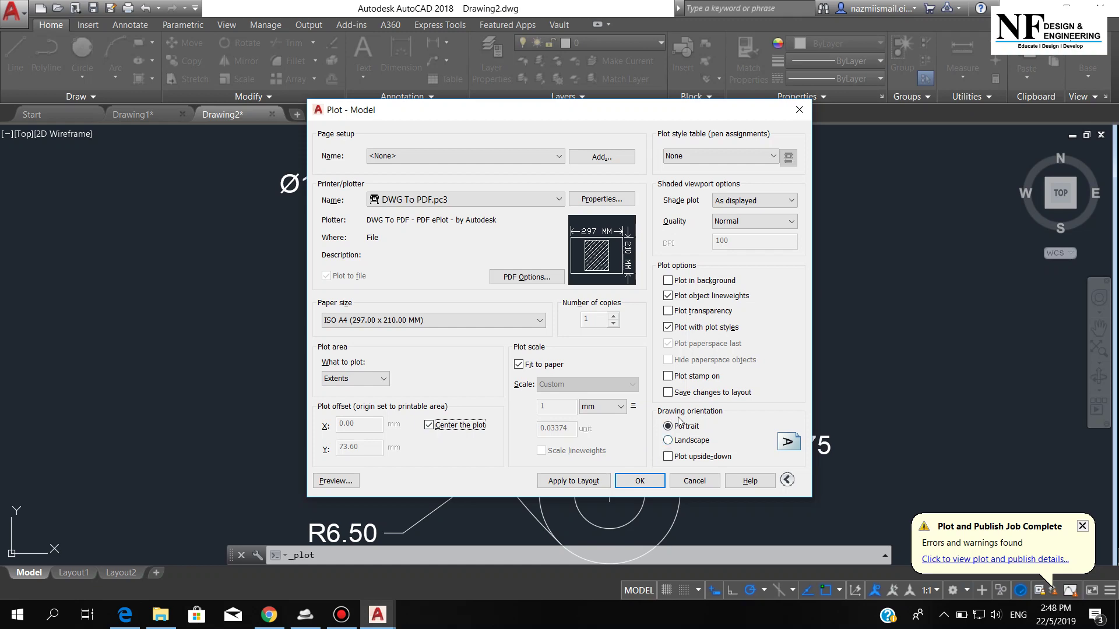
{"action": "left_click", "coordinate": [668, 440]}
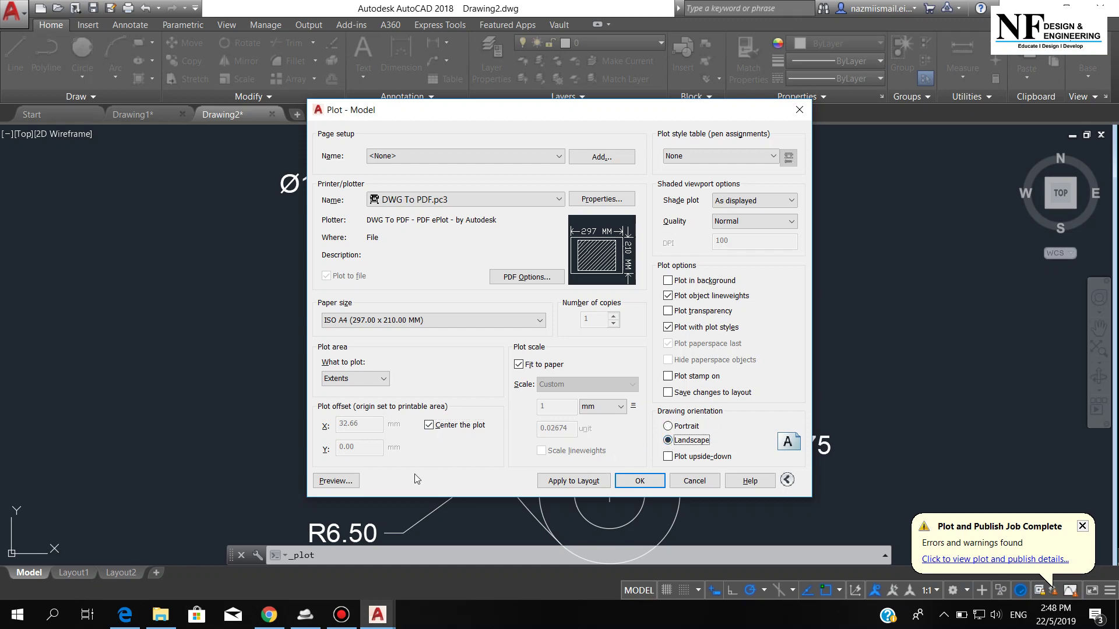
{"action": "left_click", "coordinate": [341, 482]}
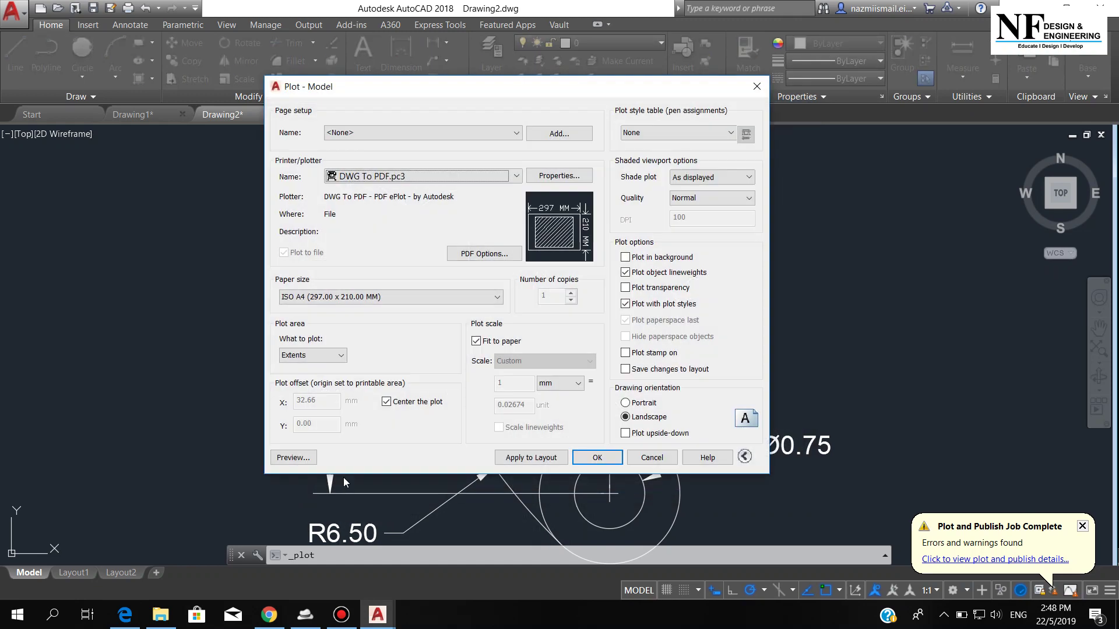
Preview the dimensioned link on the landscape A4 sheet, then plot it to PDF
{"action": "left_click", "coordinate": [302, 458]}
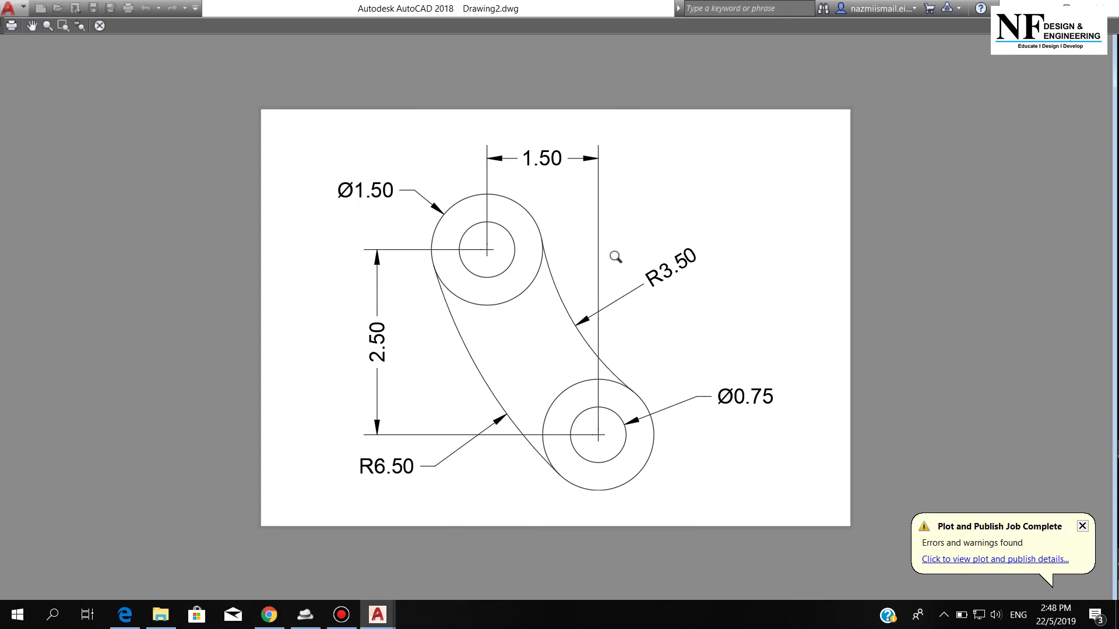
{"action": "scroll", "coordinate": [566, 334], "scroll_direction": "up", "scroll_amount": 2}
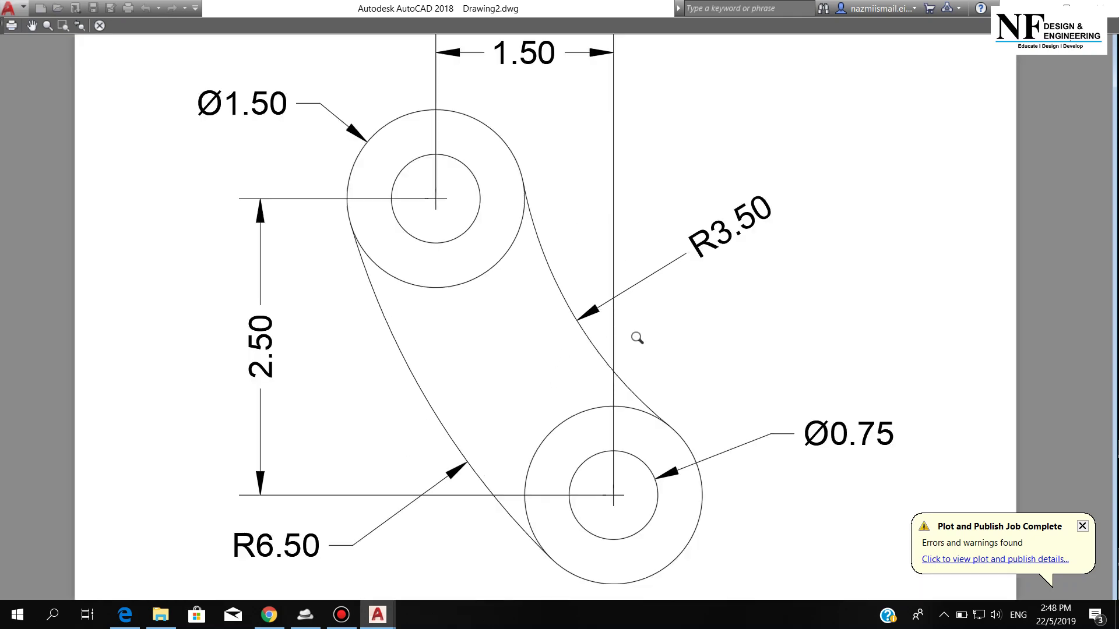
{"action": "scroll", "coordinate": [637, 338], "scroll_direction": "down", "scroll_amount": 2}
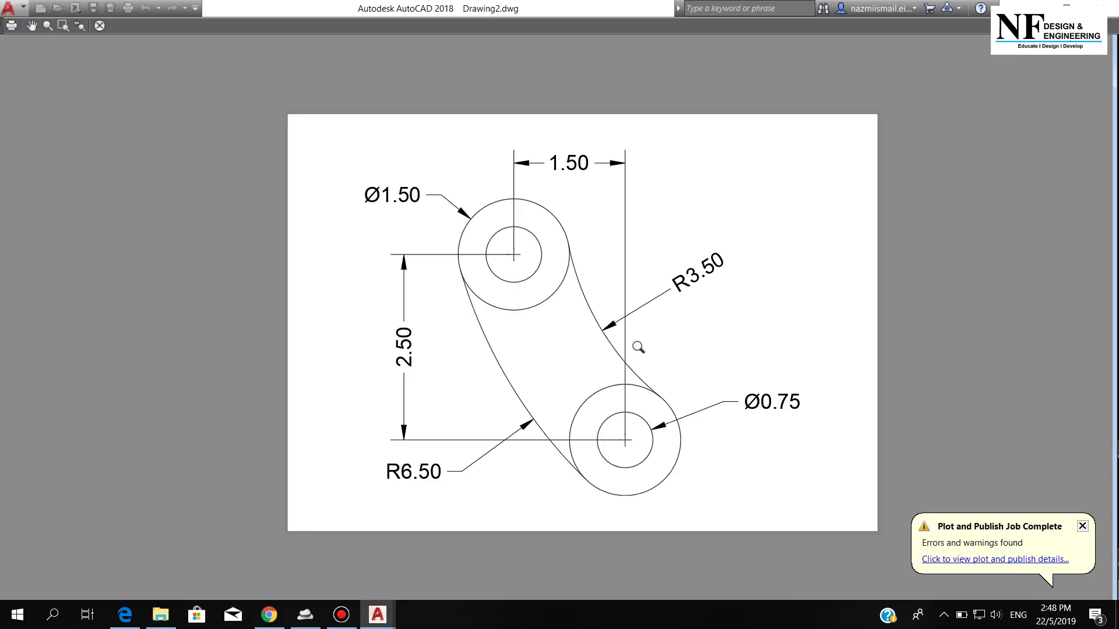
{"action": "left_click", "coordinate": [10, 26]}
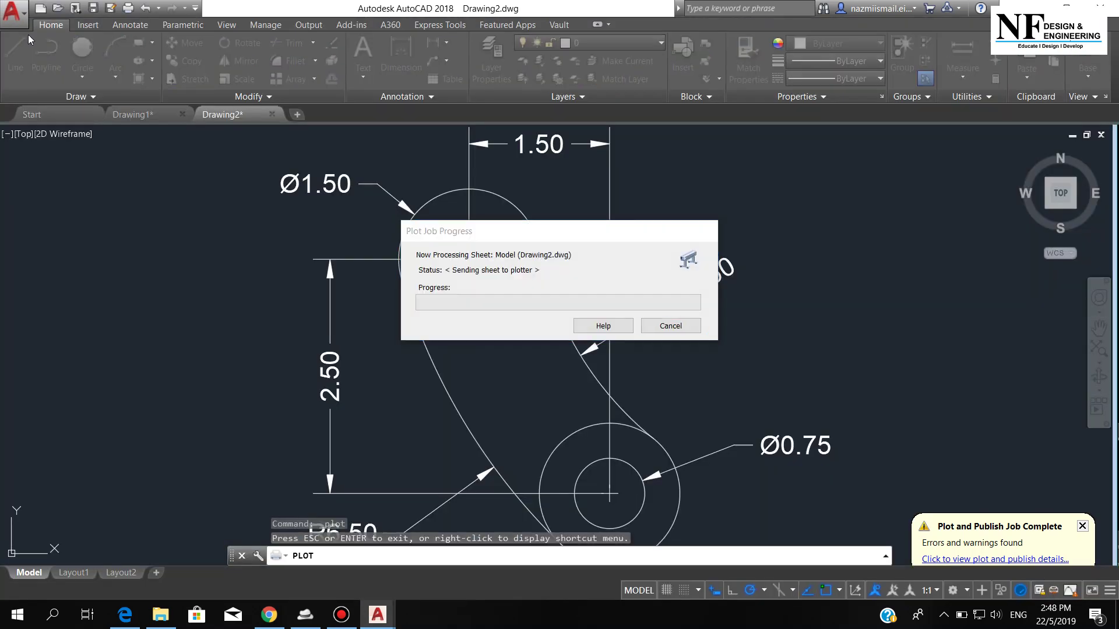